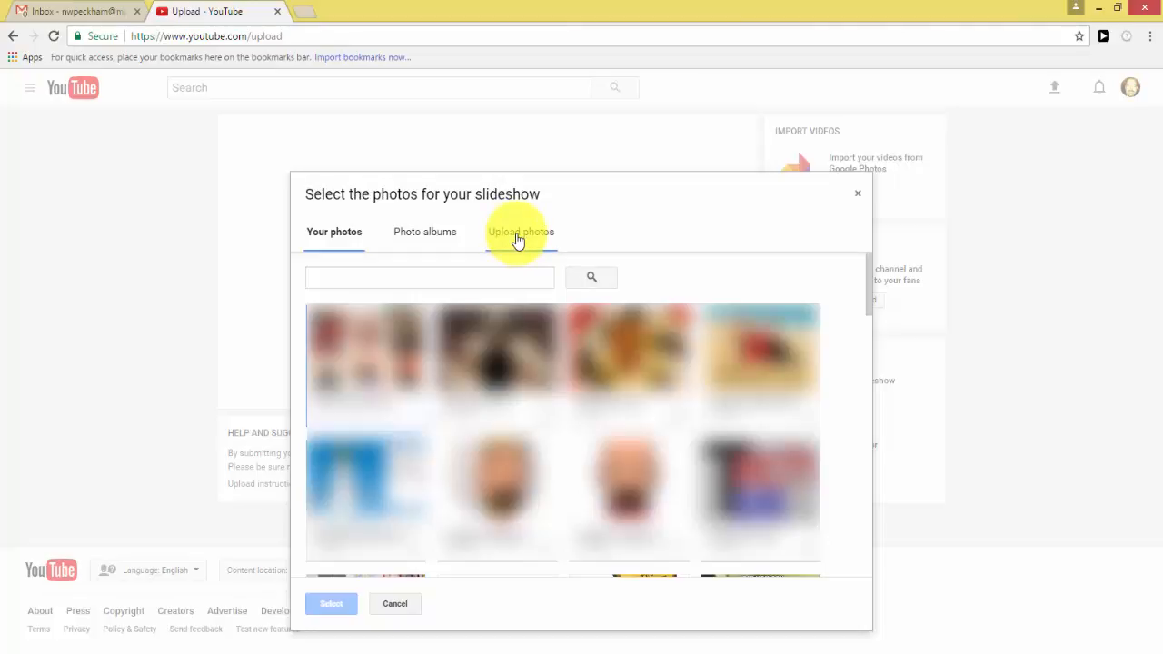
Choose to upload slideshow photos from the computer and open the Desktop folder The Writing Process Slides
{"action": "left_click", "coordinate": [518, 235]}
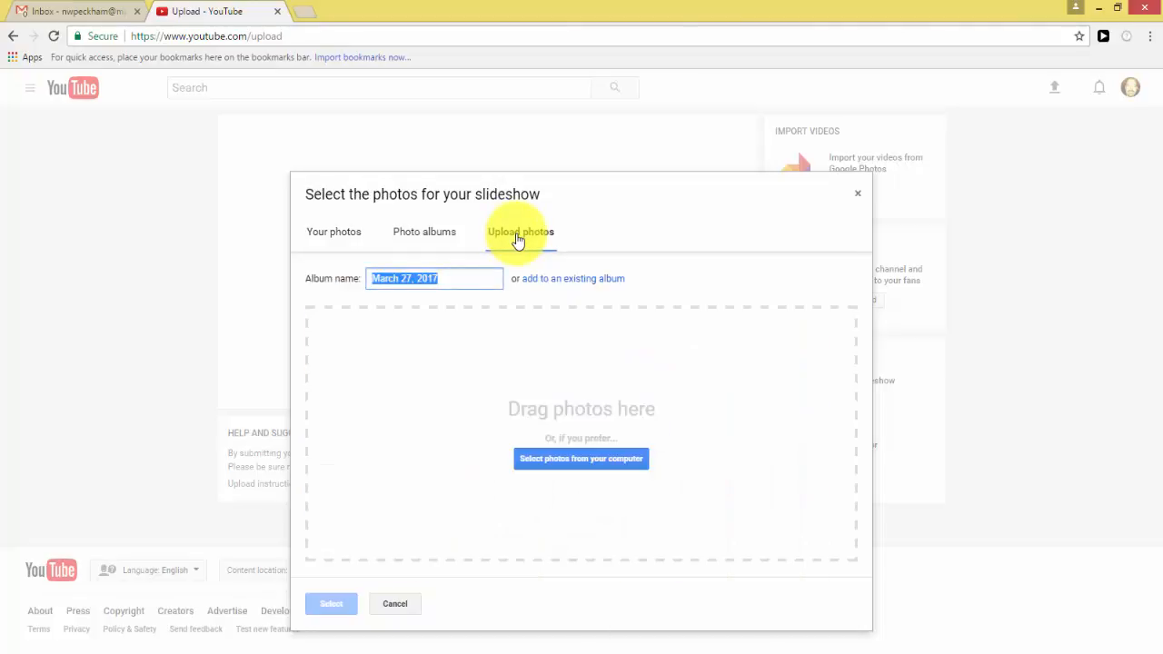
{"action": "left_click", "coordinate": [626, 465]}
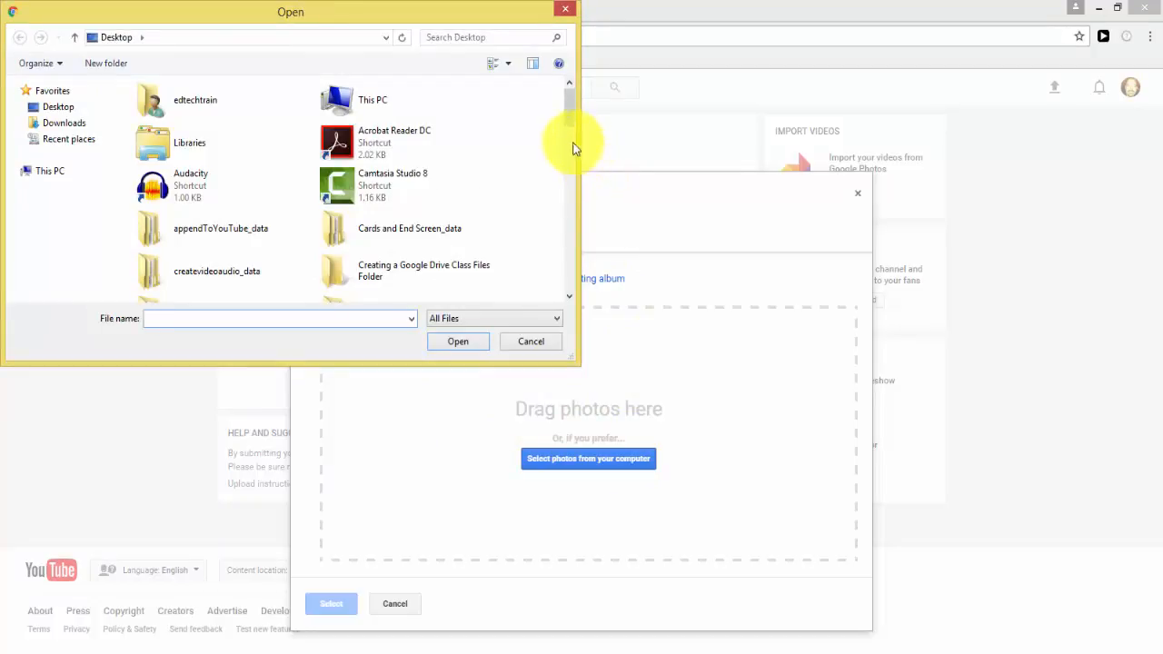
{"action": "left_click_drag", "start_coordinate": [573, 118], "coordinate": [574, 150]}
{"action": "left_click", "coordinate": [425, 182]}
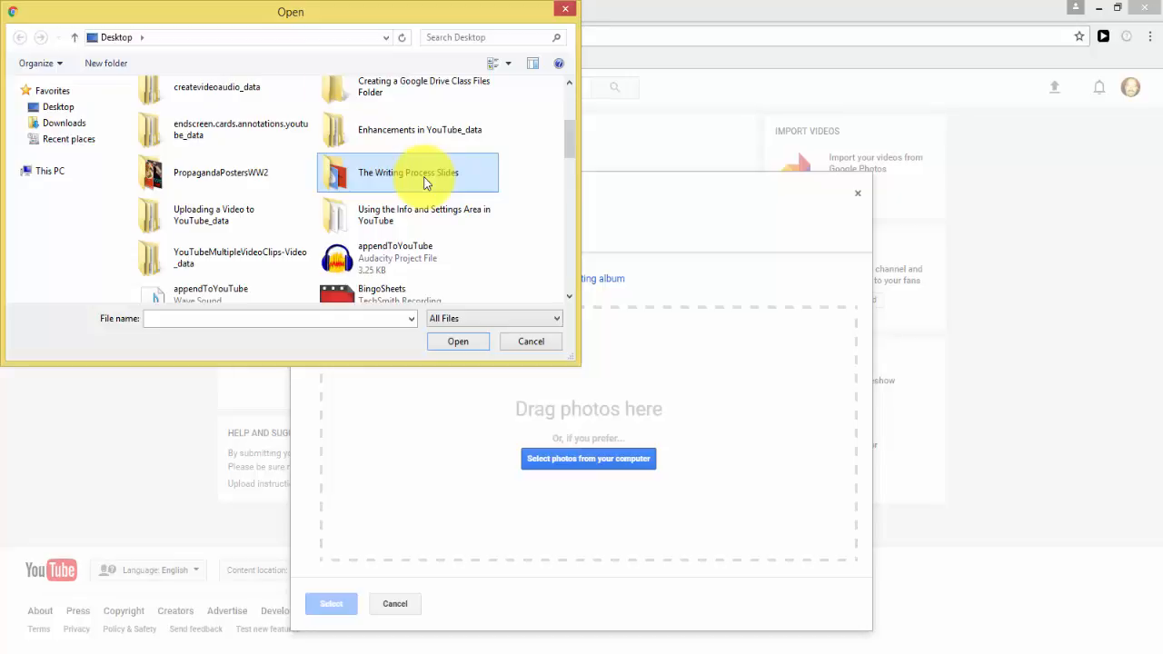
{"action": "left_click", "coordinate": [425, 182]}
{"action": "key", "text": "Return"}
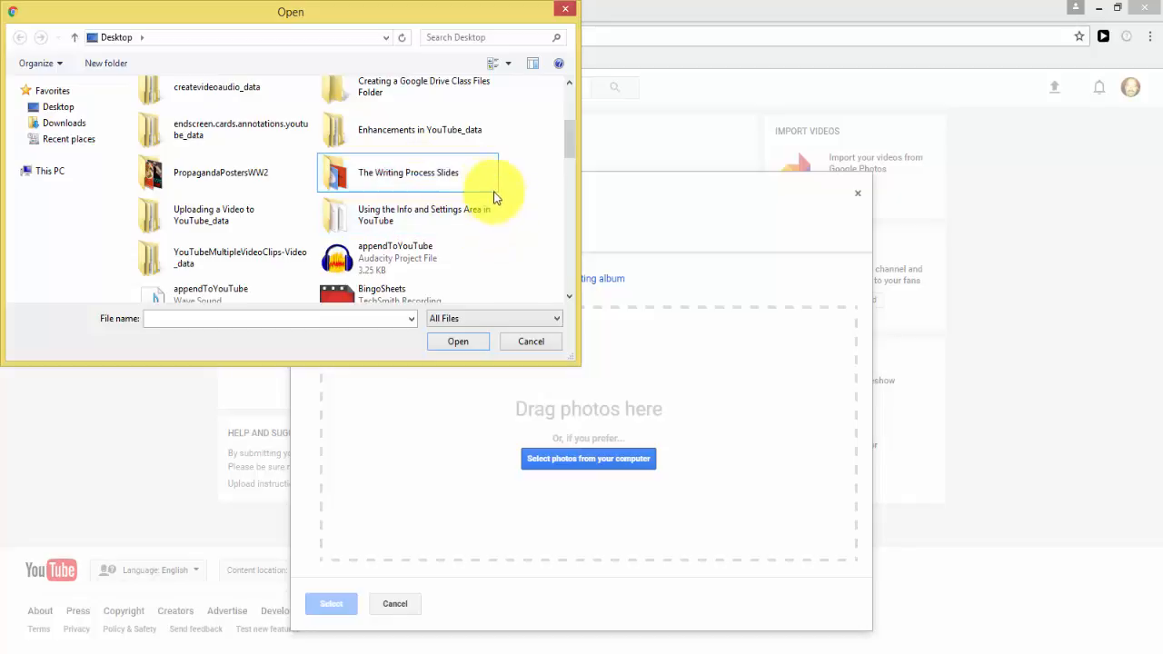
{"action": "double_click", "coordinate": [478, 190]}
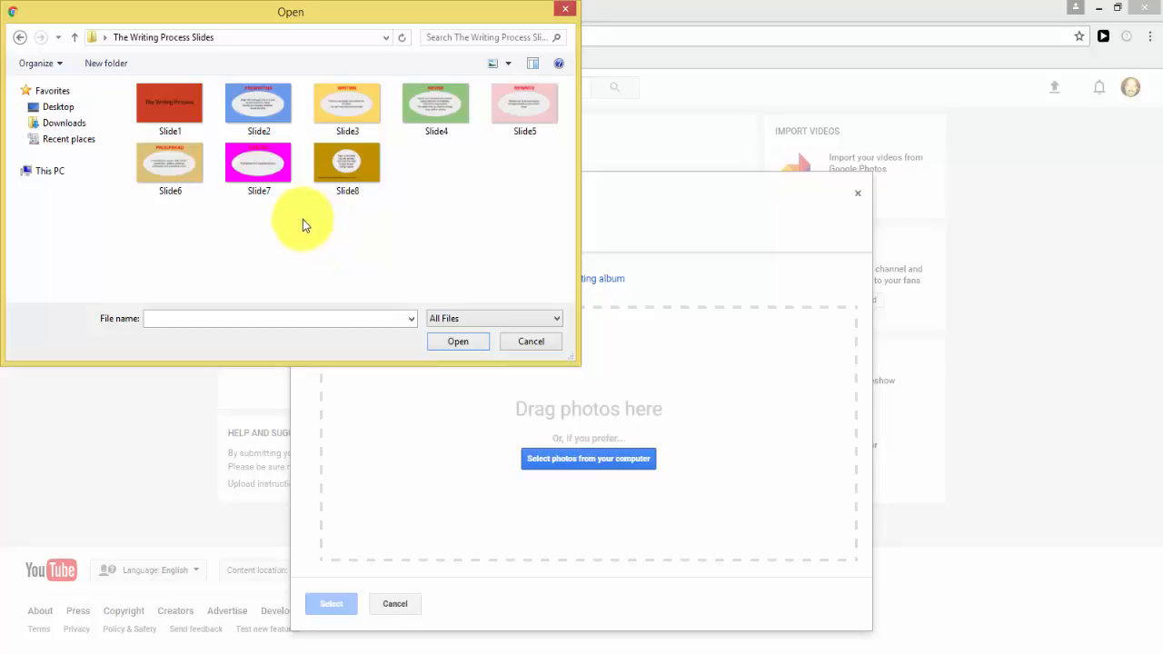
Select all the images from Slide1 to Slide8 and add them to the slideshow
{"action": "left_click", "coordinate": [166, 122]}
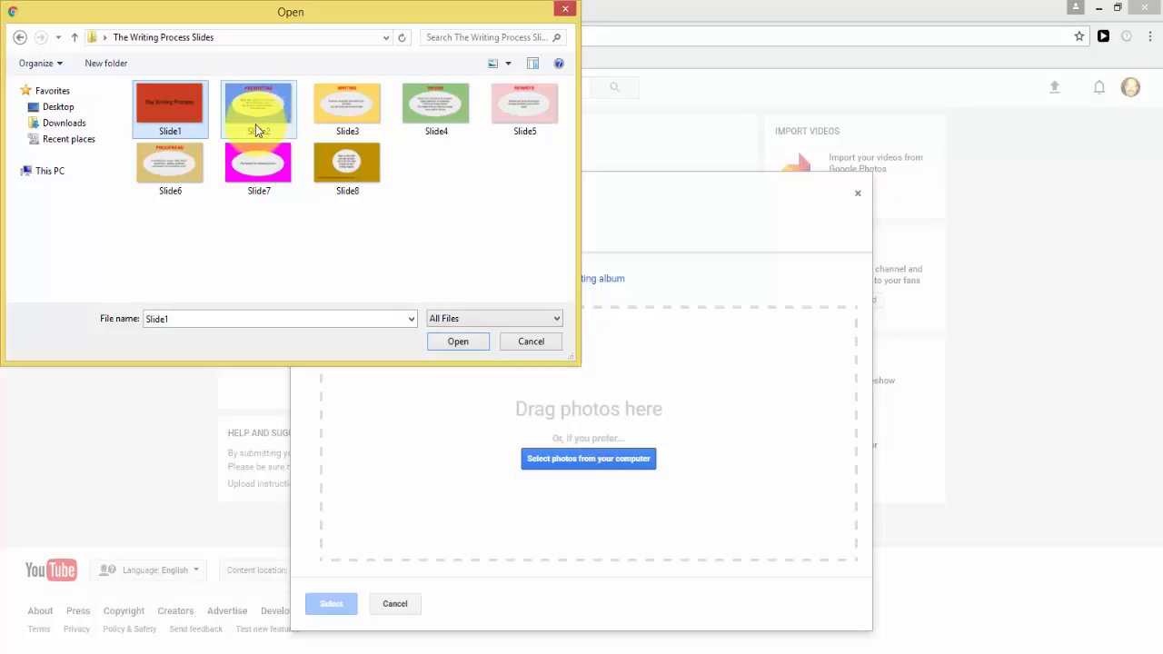
{"action": "key", "text": "ctrl+a"}
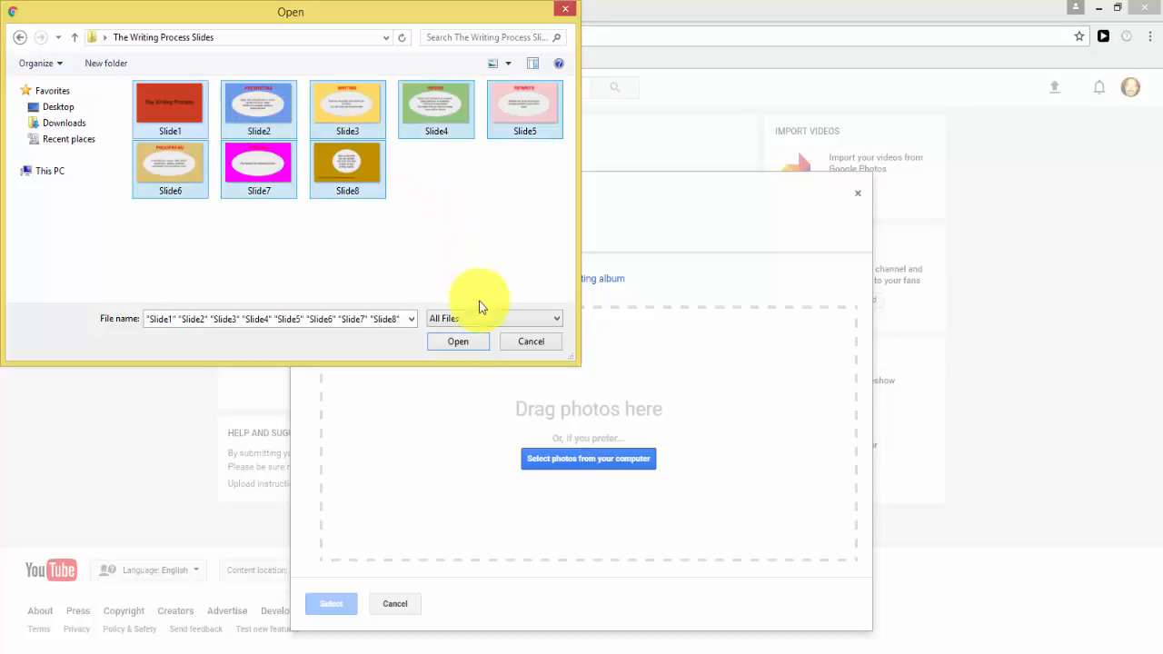
{"action": "left_click", "coordinate": [459, 345]}
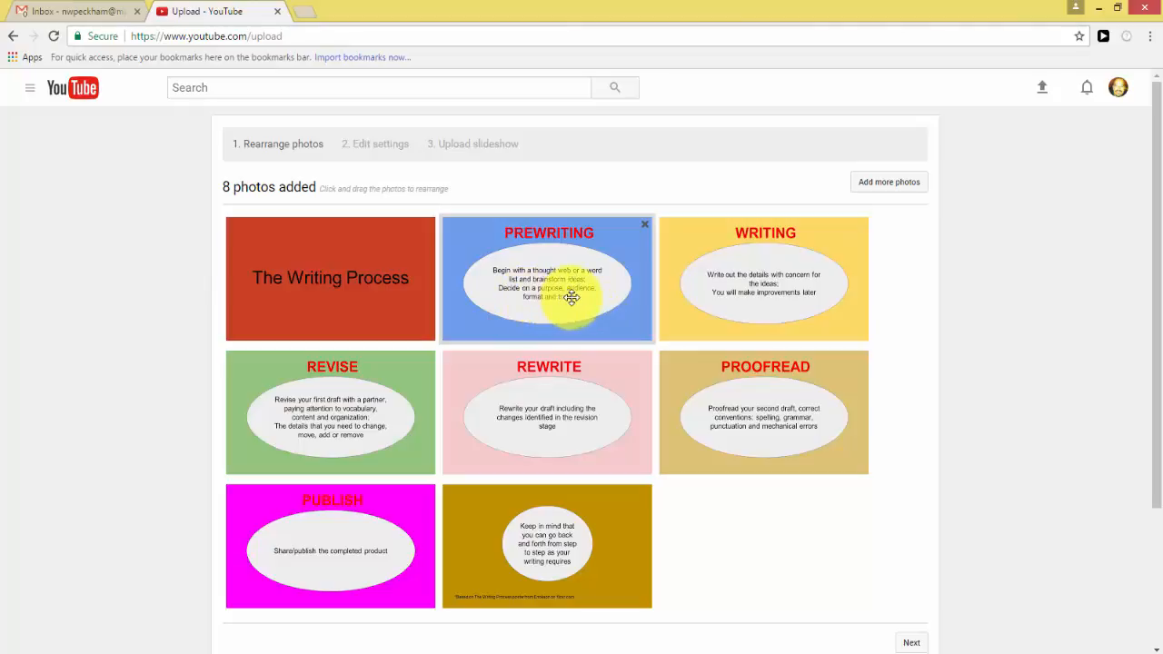
Keep the photos in their current order and continue to the slideshow's settings
{"action": "mouse_move", "coordinate": [561, 281]}
{"action": "left_mouse_down"}
{"action": "mouse_move", "coordinate": [695, 273]}
{"action": "mouse_move", "coordinate": [783, 286]}
{"action": "mouse_move", "coordinate": [667, 273]}
{"action": "mouse_move", "coordinate": [554, 291]}
{"action": "left_mouse_up"}
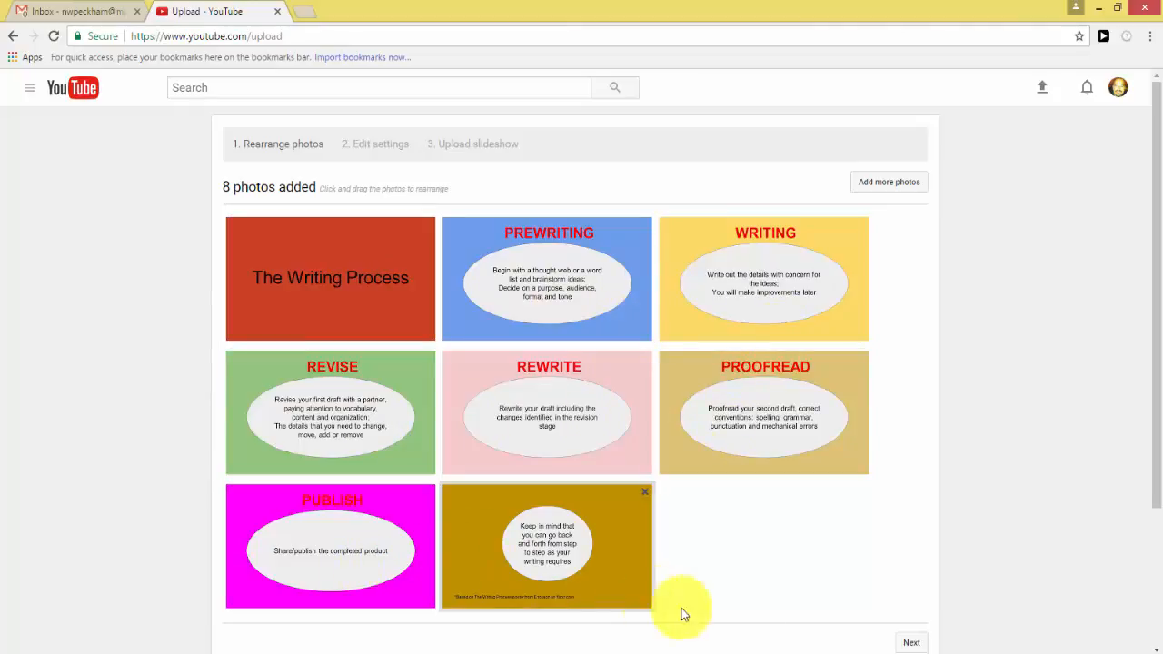
{"action": "scroll", "coordinate": [836, 584], "scroll_direction": "down", "scroll_amount": 1}
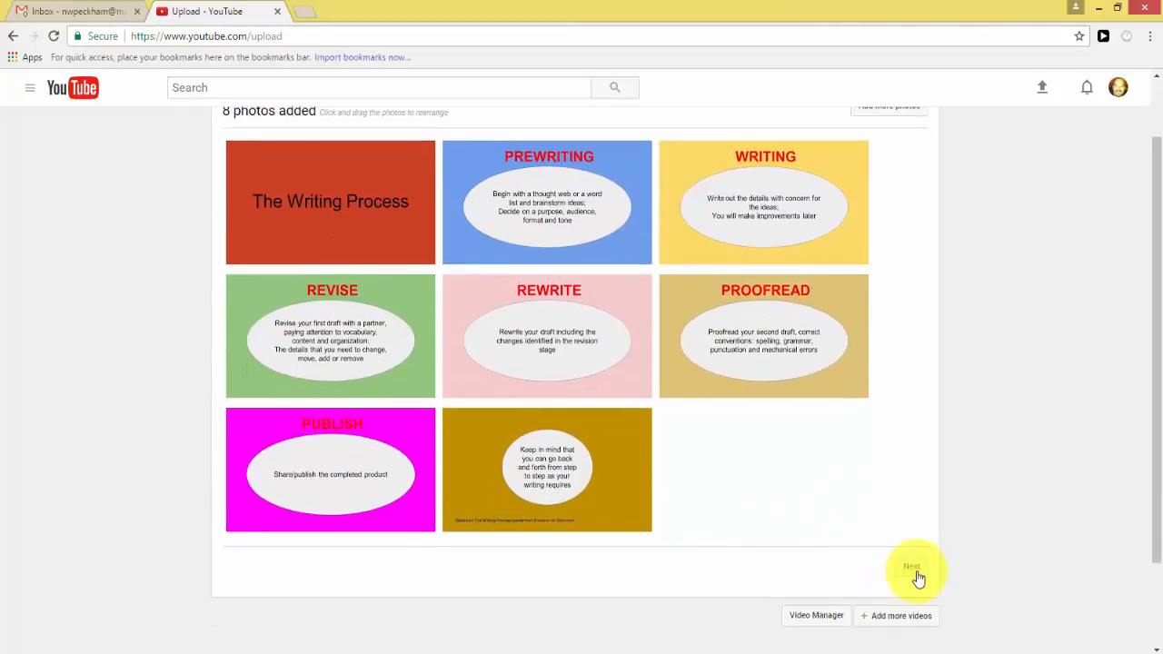
{"action": "left_click", "coordinate": [916, 574]}
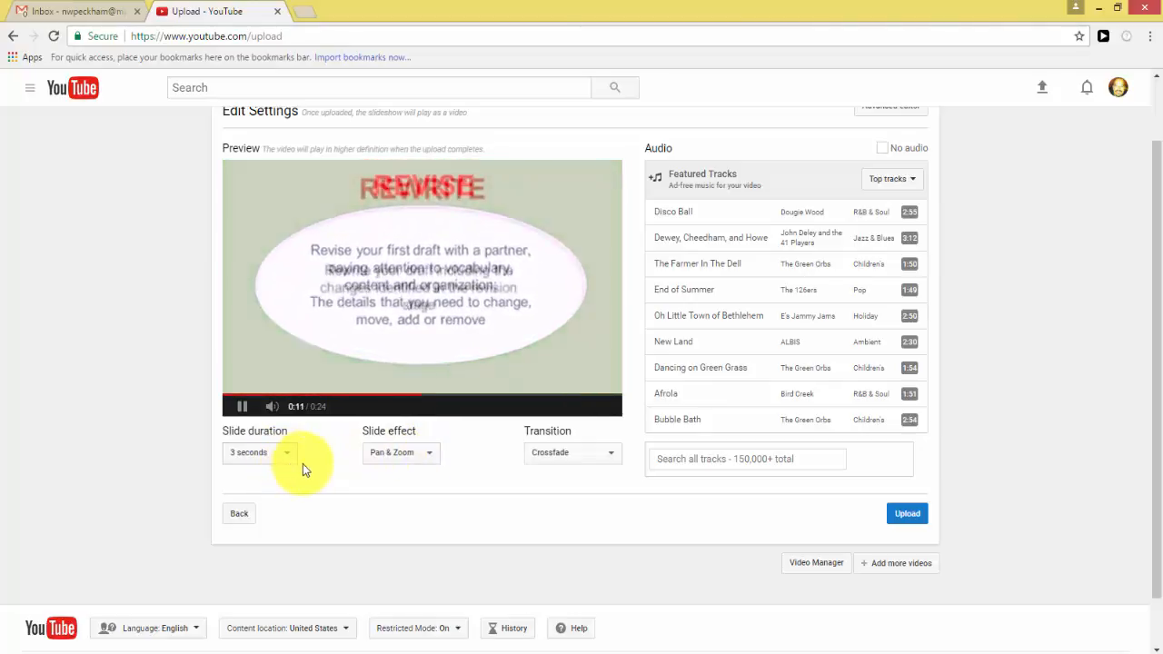
Configure the slideshow with slide effect None, a slide duration of 6 seconds and the Vertical Blinds transition
{"action": "left_click", "coordinate": [398, 459]}
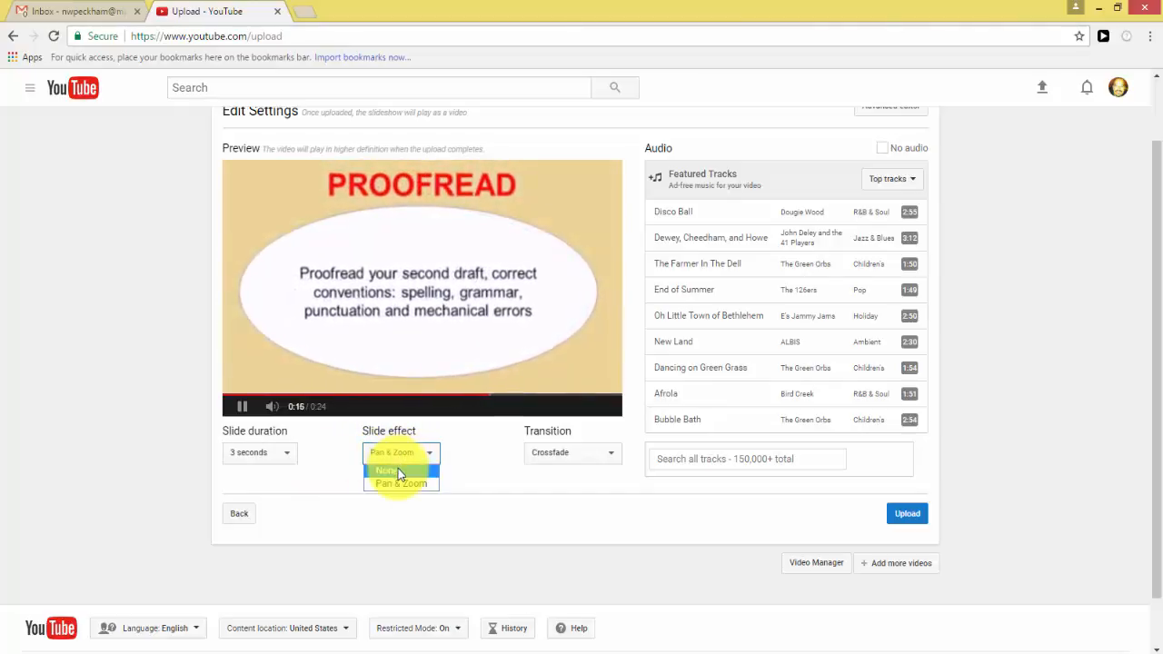
{"action": "left_click", "coordinate": [398, 469]}
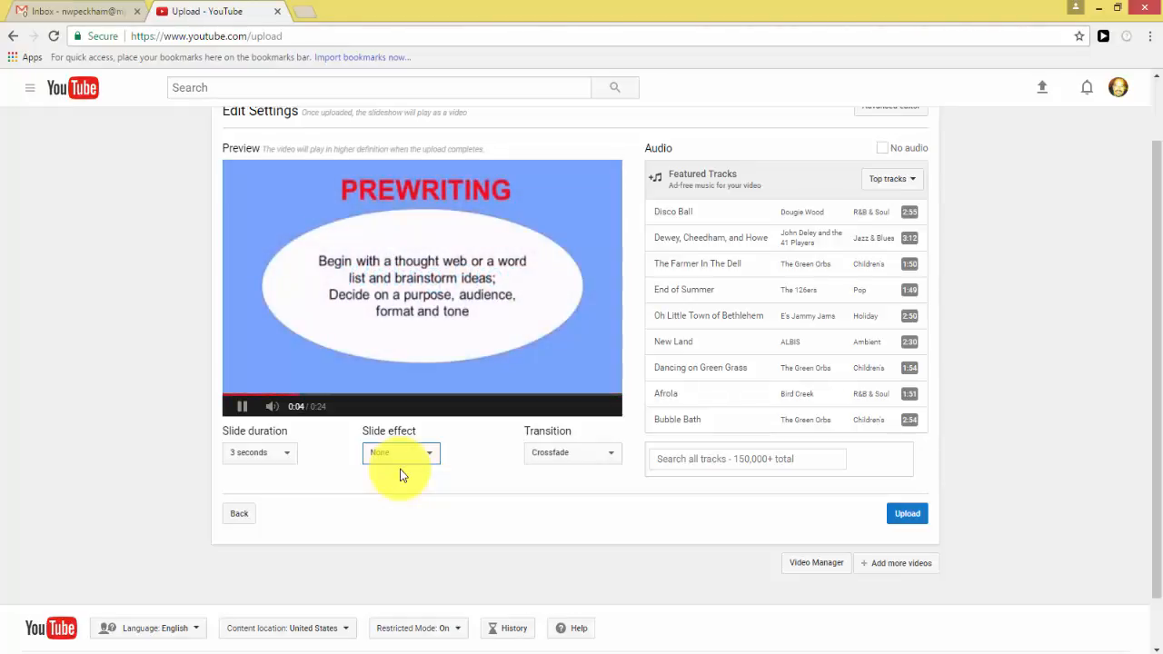
{"action": "left_click", "coordinate": [280, 454]}
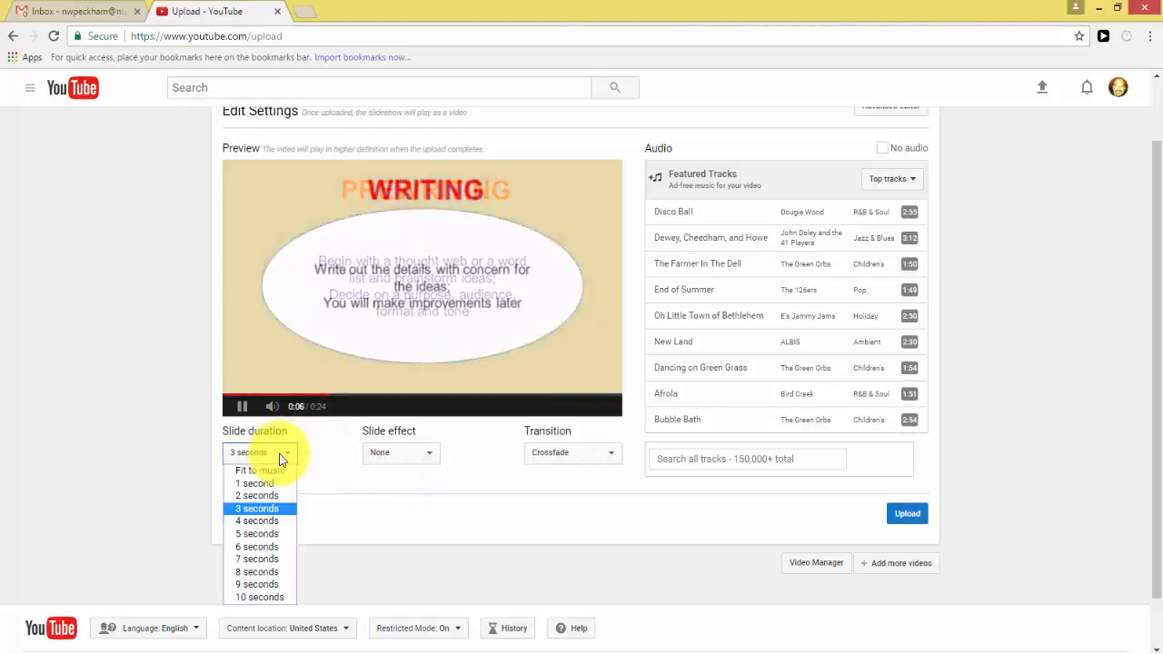
{"action": "left_click", "coordinate": [277, 546]}
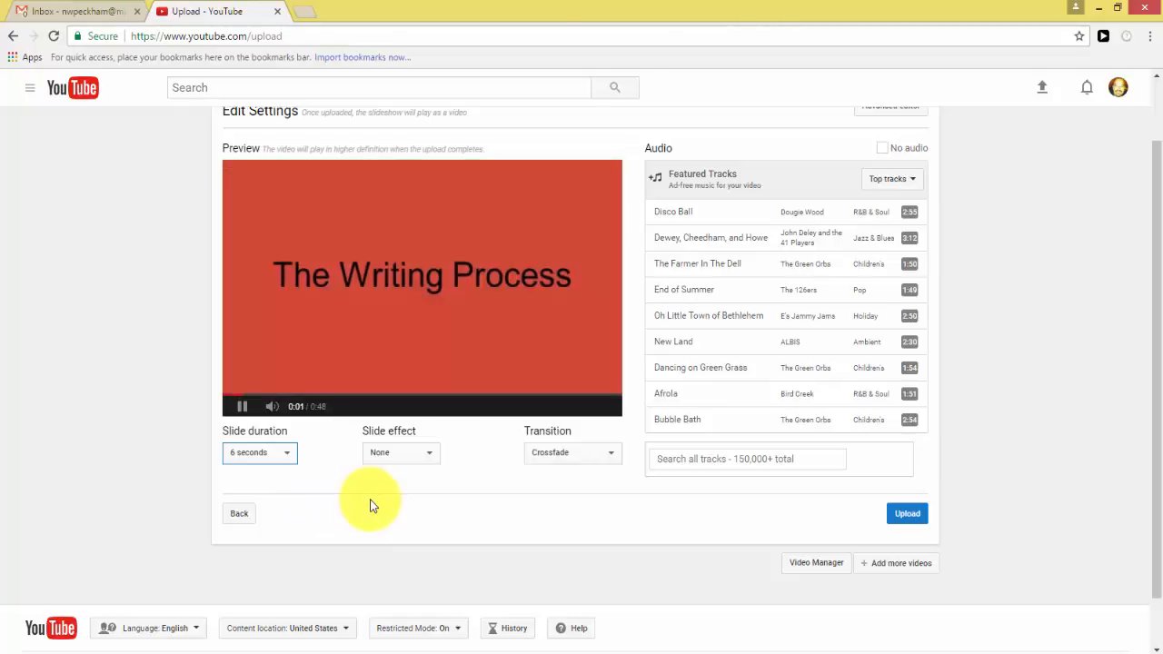
{"action": "left_click", "coordinate": [560, 462]}
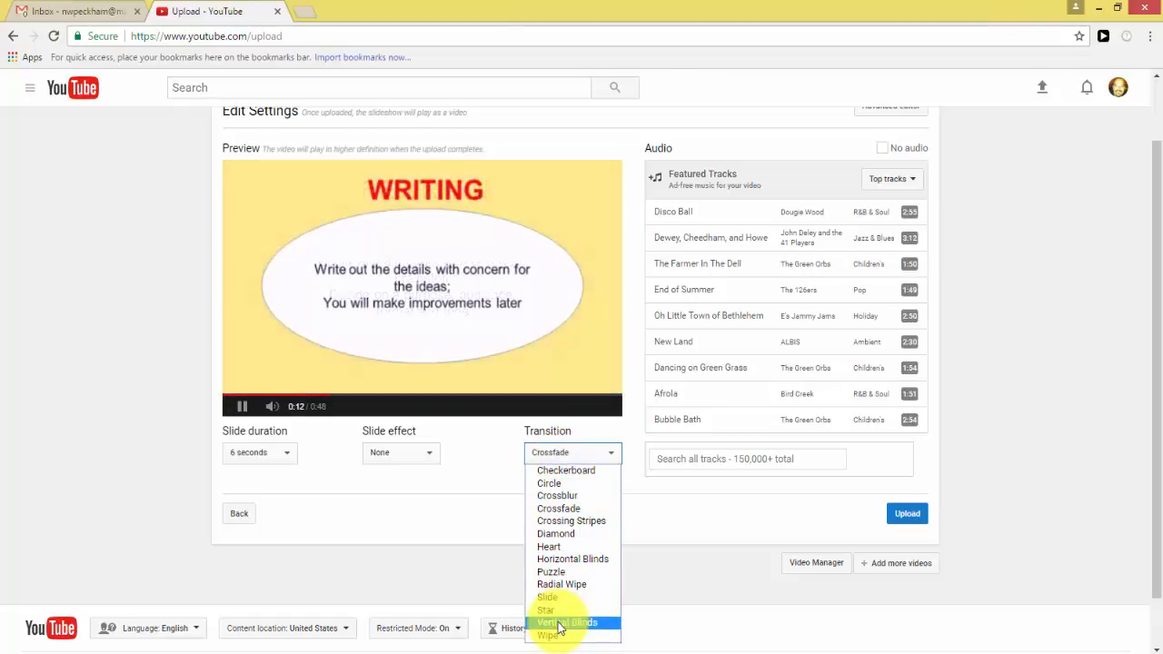
{"action": "left_click", "coordinate": [560, 624]}
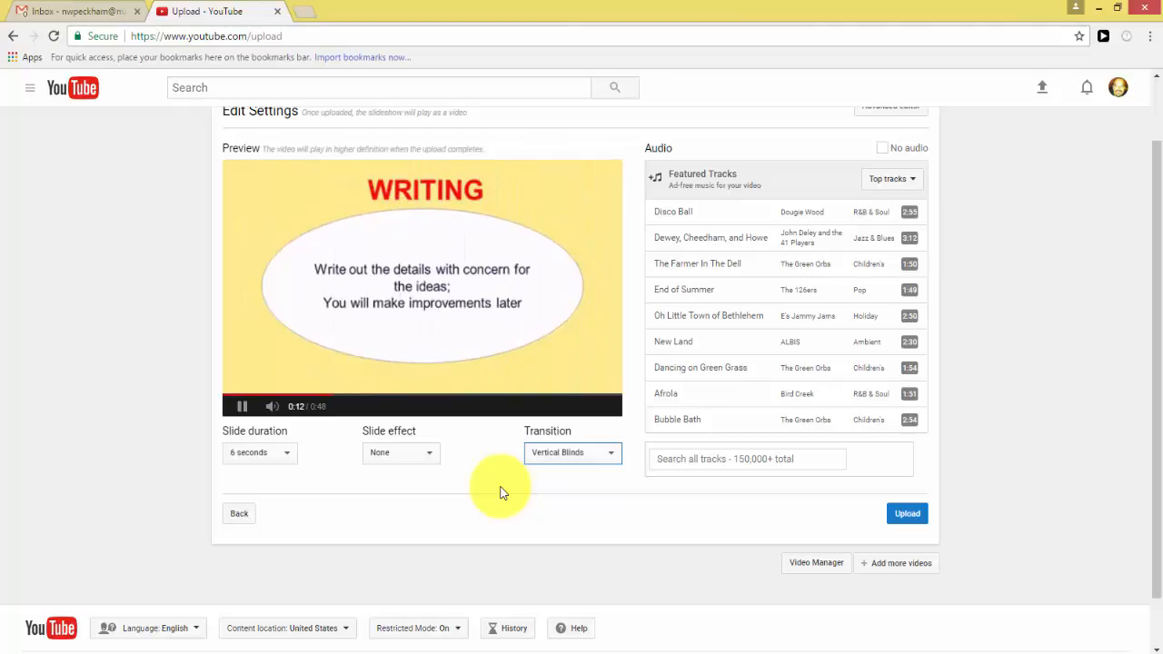
Add the featured pop track End of Summer as the slideshow's audio
{"action": "scroll", "coordinate": [500, 492], "scroll_direction": "up", "scroll_amount": 2}
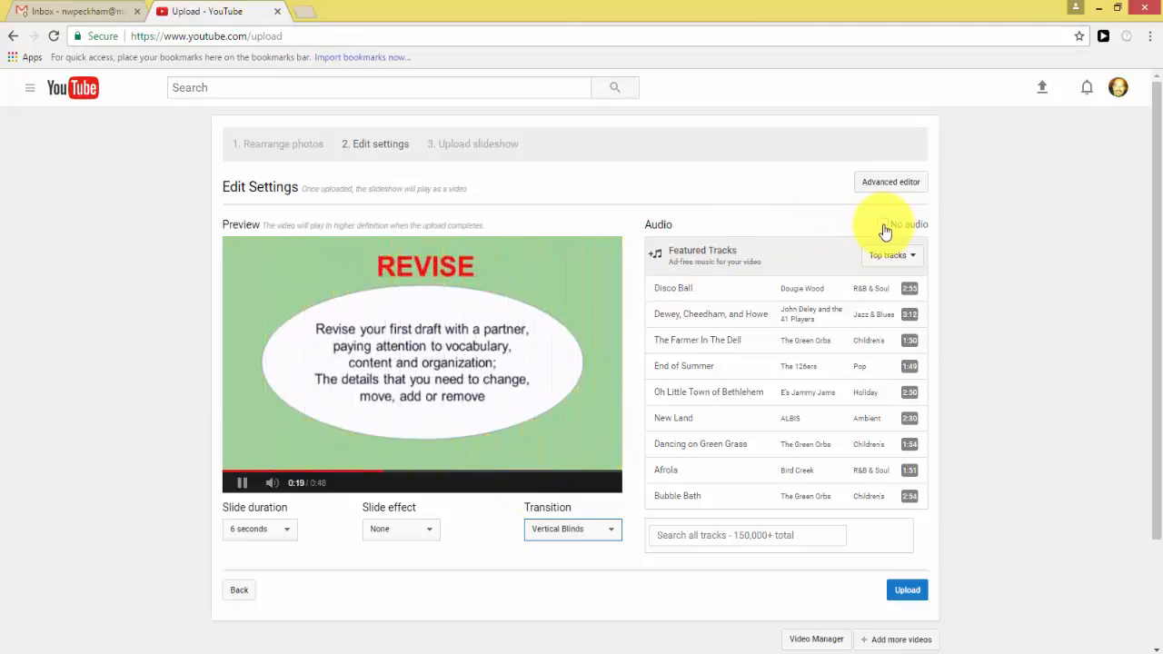
{"action": "left_click", "coordinate": [697, 535]}
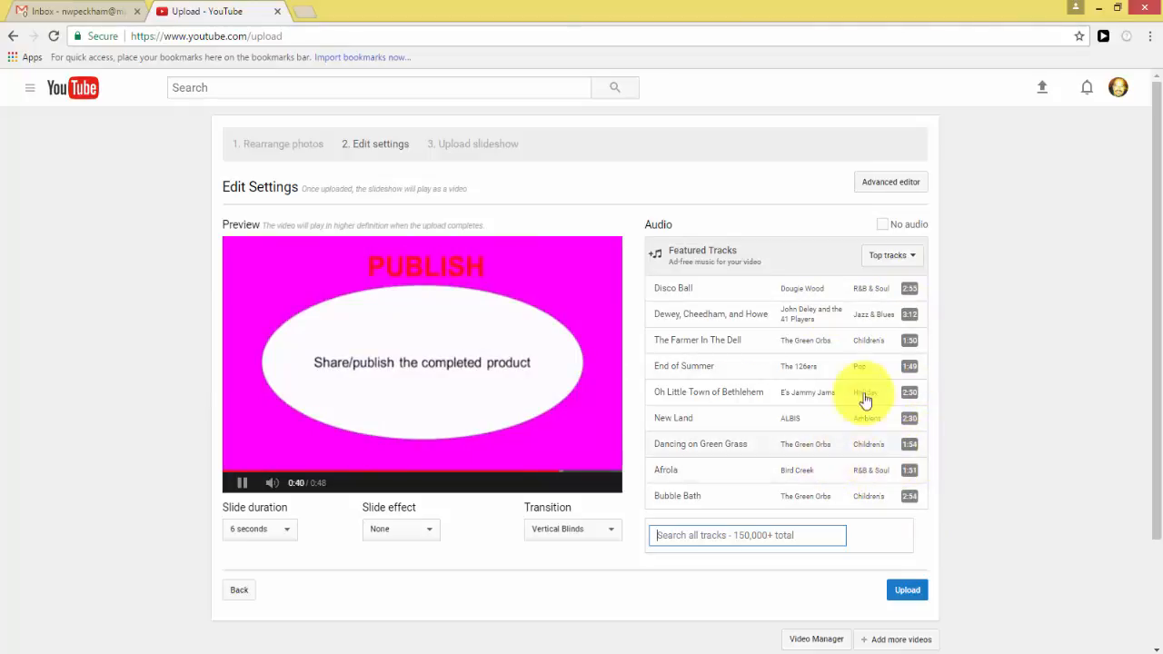
{"action": "left_click", "coordinate": [736, 368]}
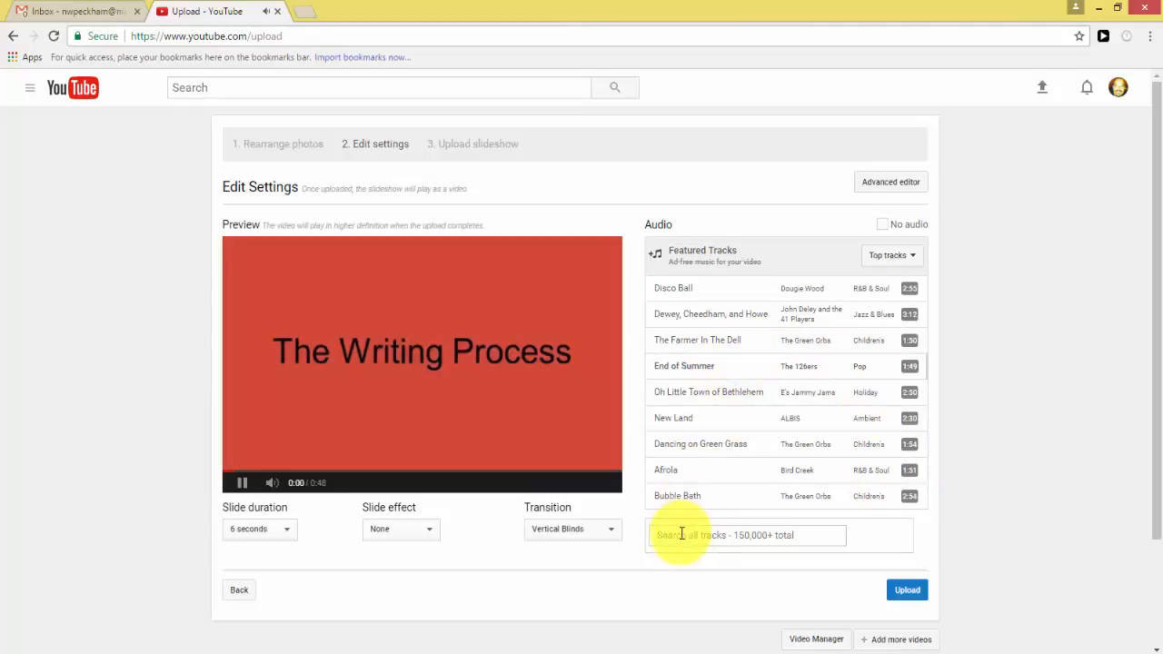
Pause the preview, jump close to its end and play the final slide with the music
{"action": "left_click", "coordinate": [241, 485]}
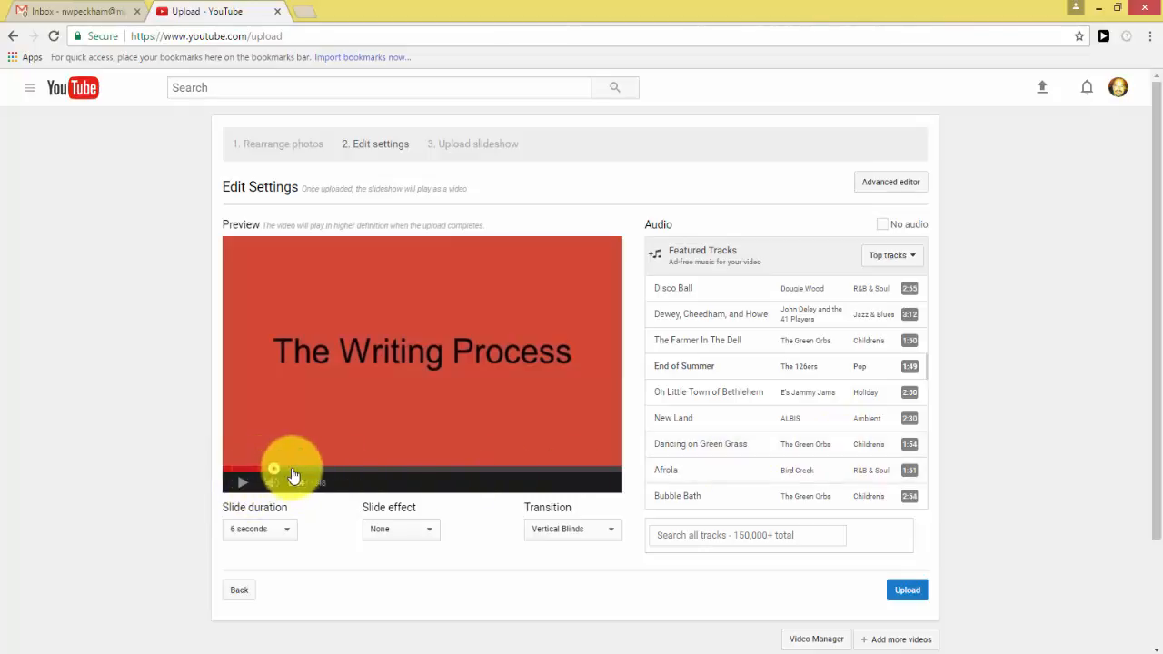
{"action": "left_click", "coordinate": [600, 472]}
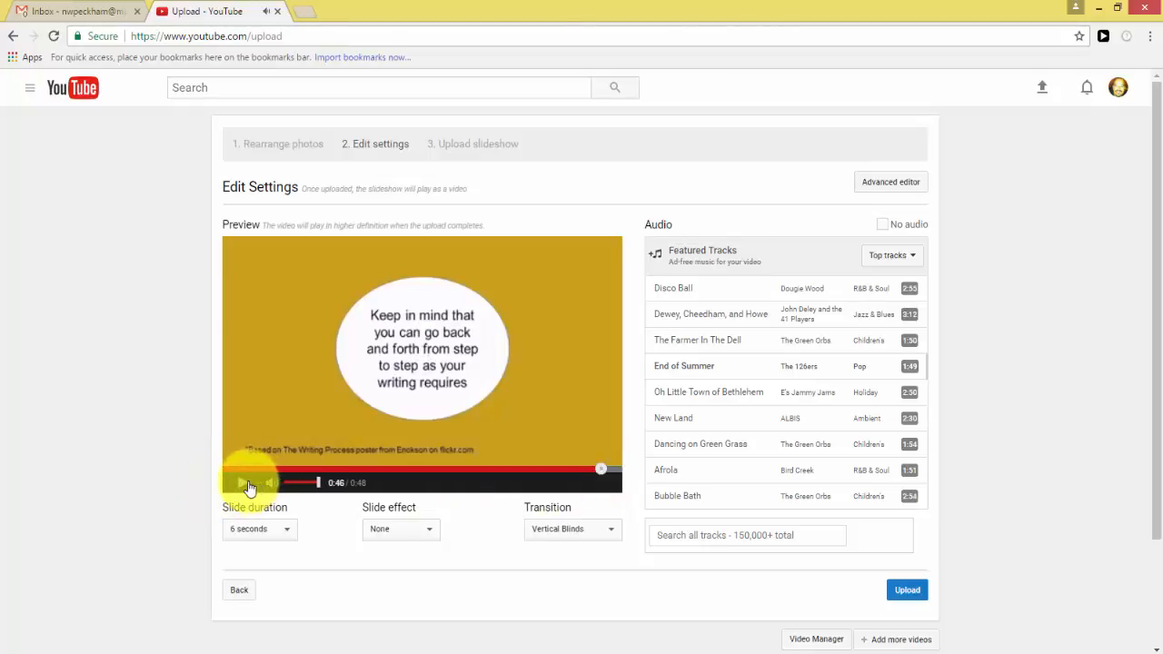
{"action": "left_click", "coordinate": [243, 484]}
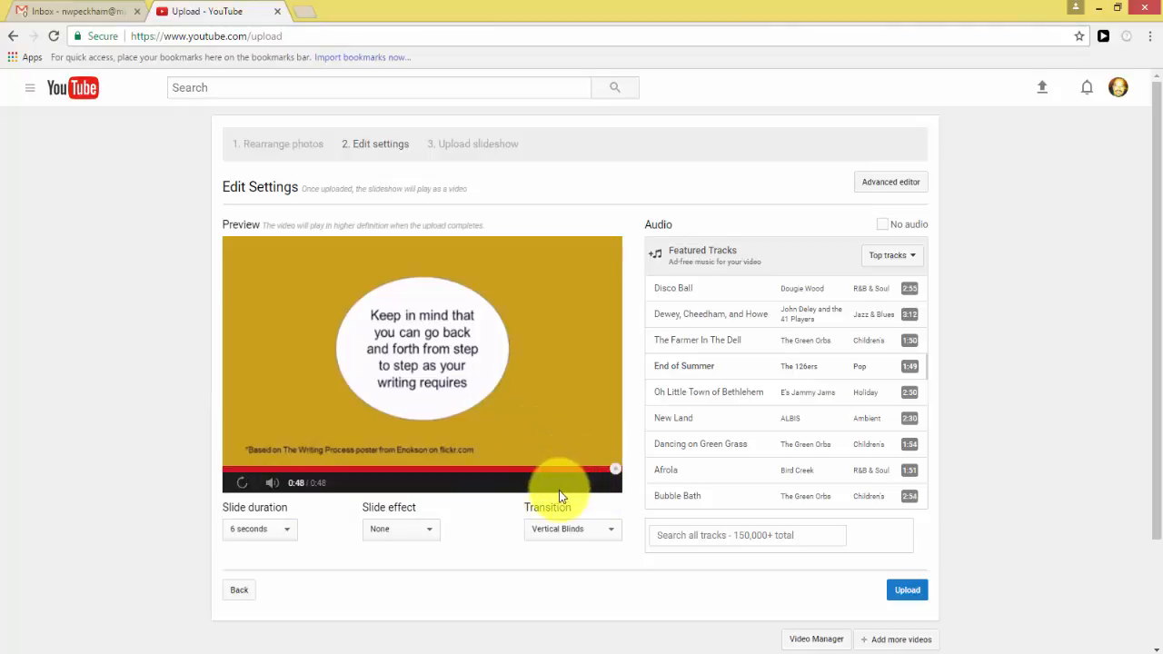
Upload the finished slideshow and publish it as a video with the default title My Slideshow
{"action": "scroll", "coordinate": [572, 495], "scroll_direction": "down", "scroll_amount": 2}
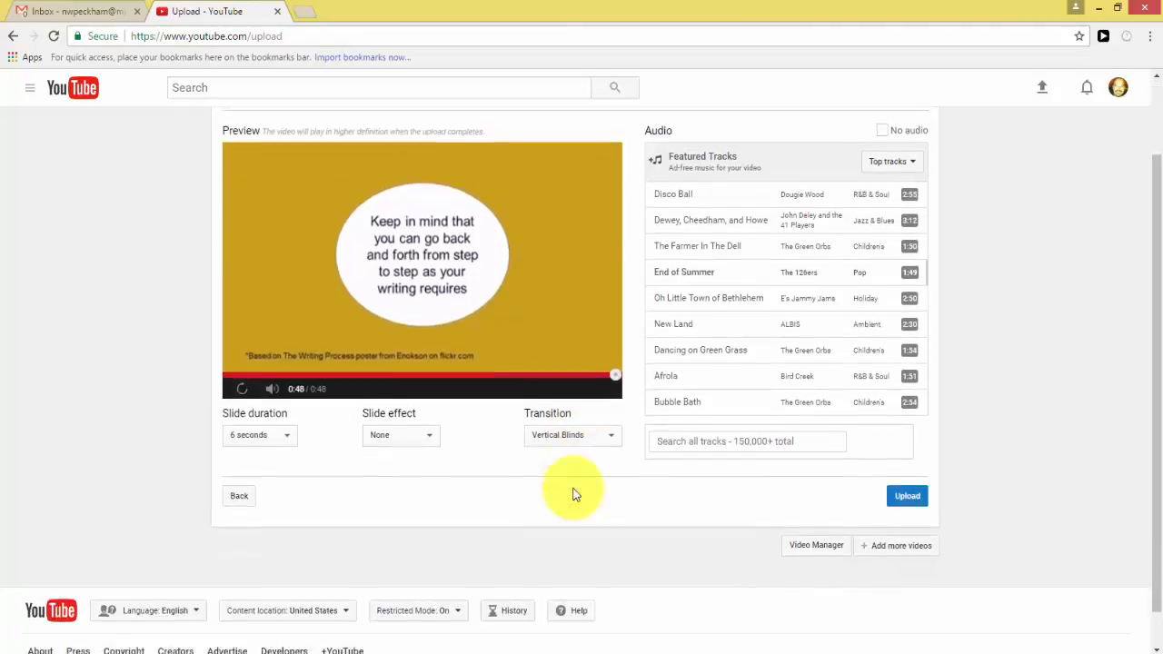
{"action": "scroll", "coordinate": [576, 486], "scroll_direction": "up", "scroll_amount": 2}
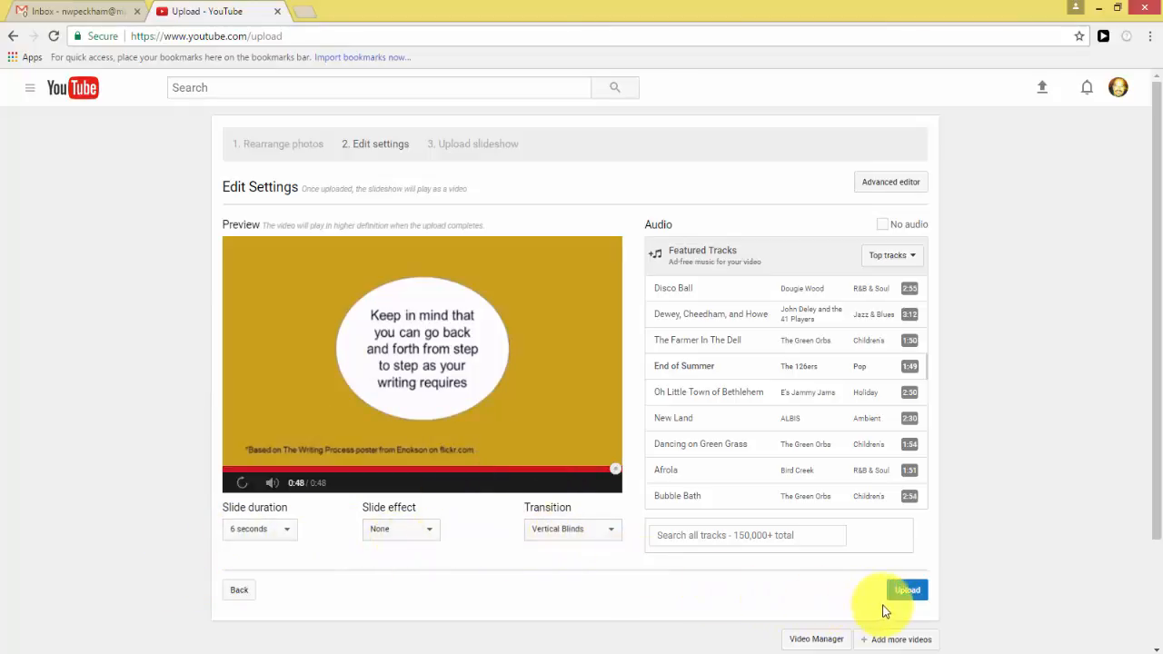
{"action": "left_click", "coordinate": [907, 592]}
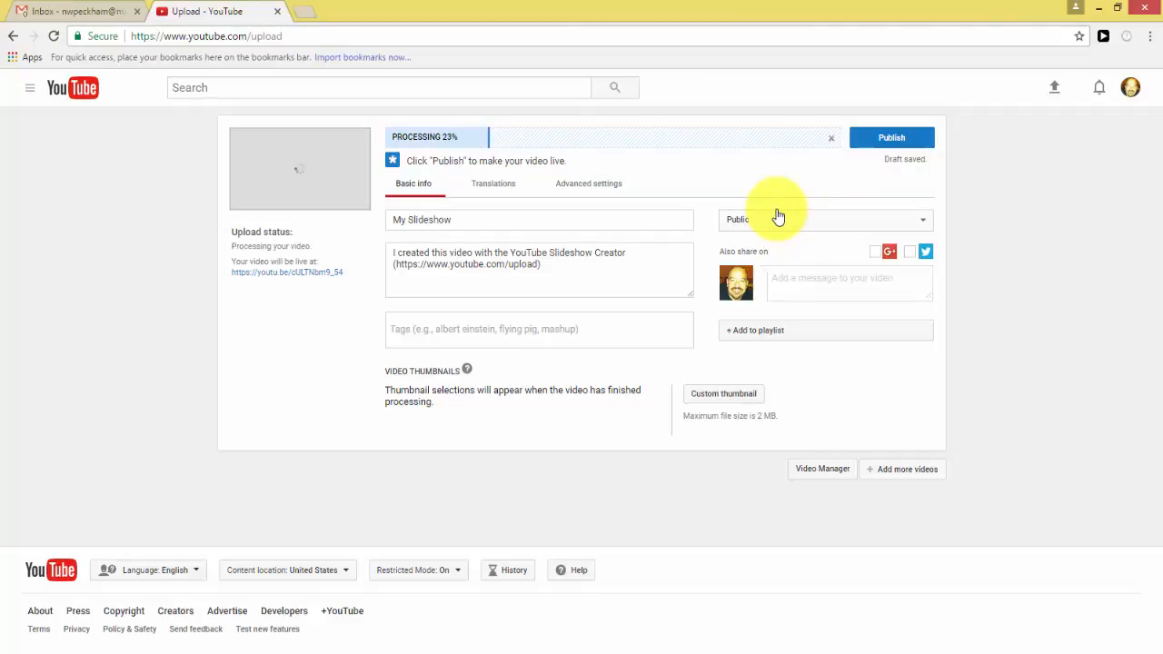
{"action": "left_click", "coordinate": [873, 138]}
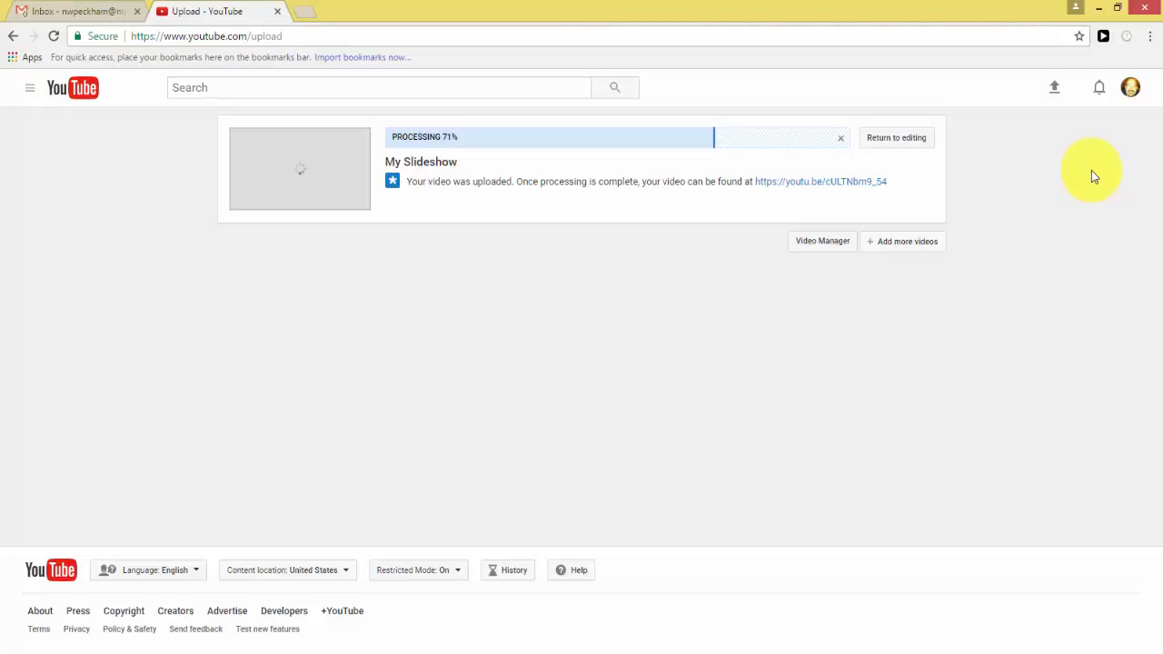
Go to Creator Studio from the account options and open its Video Editor
{"action": "left_click", "coordinate": [1131, 89]}
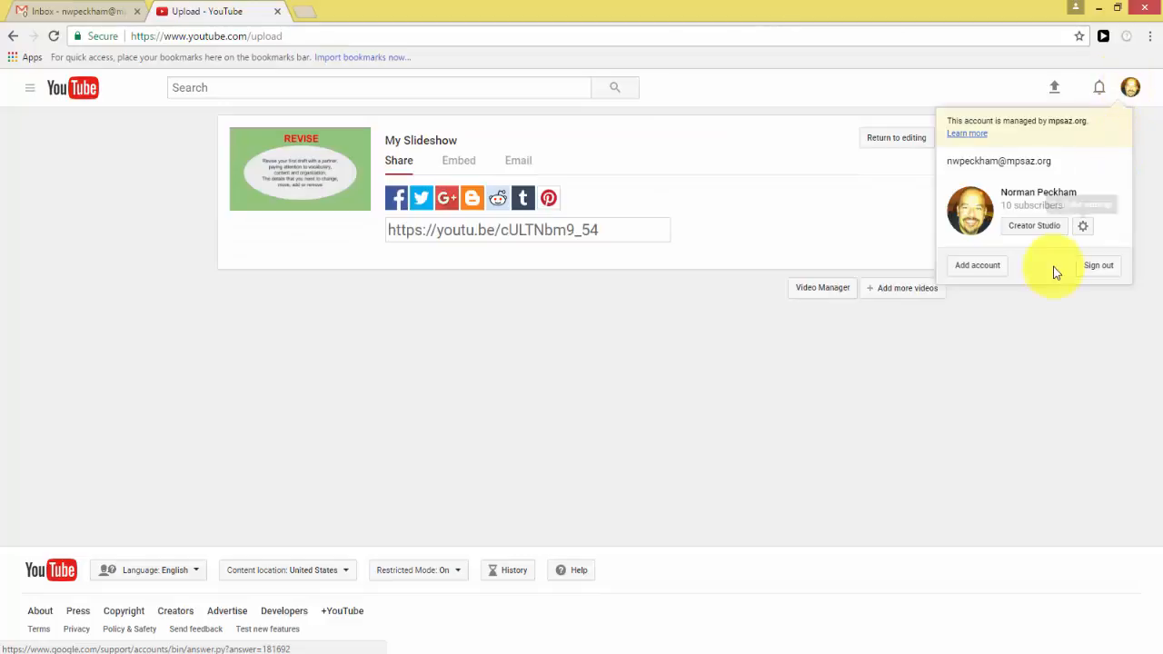
{"action": "left_click", "coordinate": [1027, 236]}
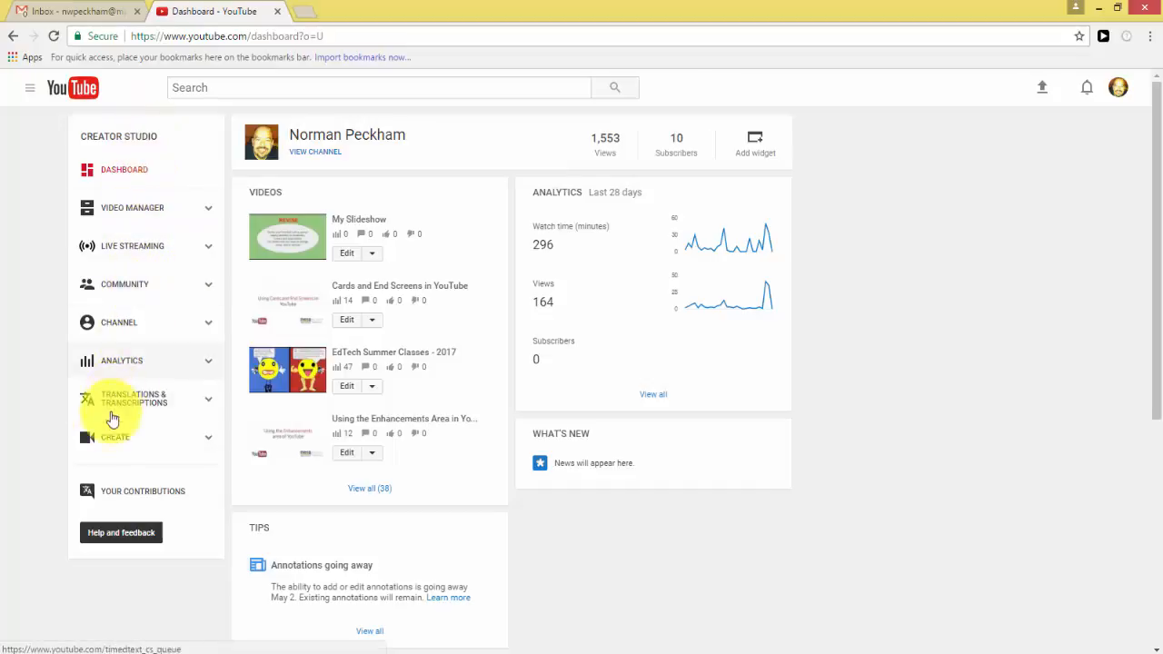
{"action": "left_click", "coordinate": [117, 440]}
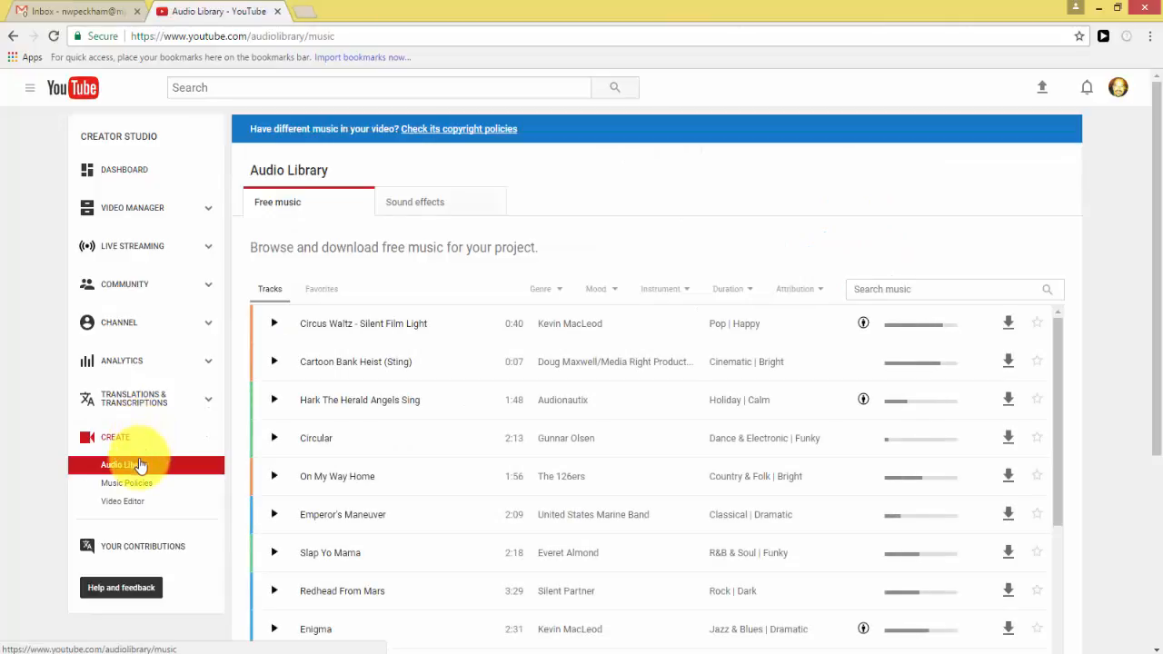
{"action": "left_click", "coordinate": [128, 505]}
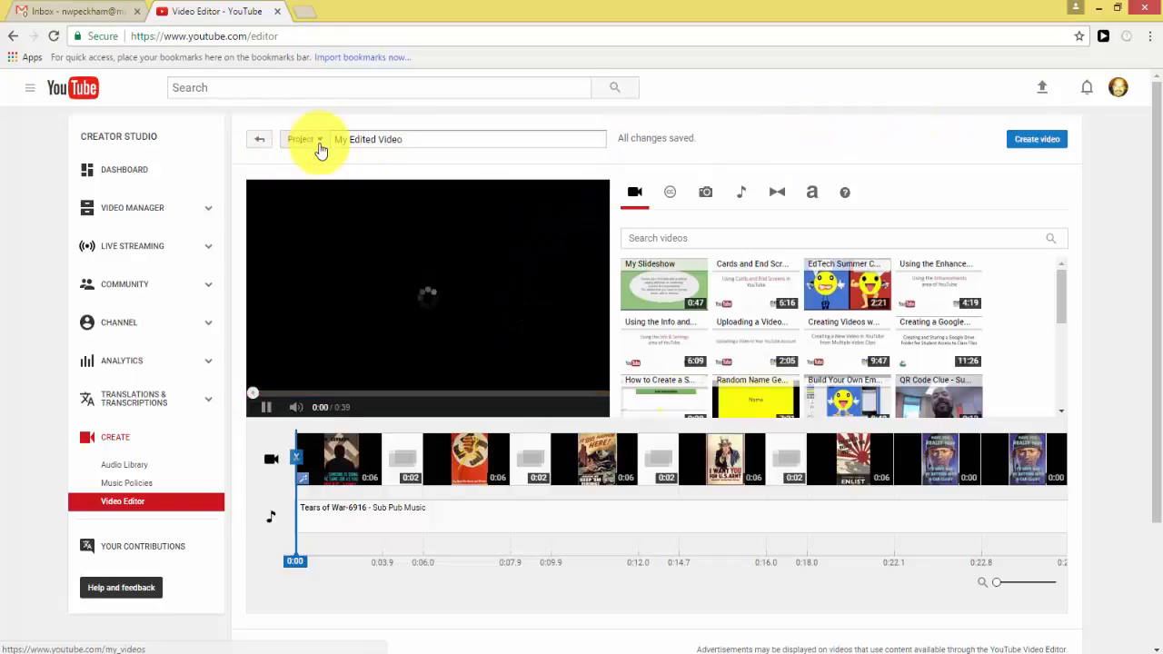
Create a new project in the Video Editor and confirm its creation
{"action": "left_click", "coordinate": [318, 140]}
{"action": "left_click", "coordinate": [327, 166]}
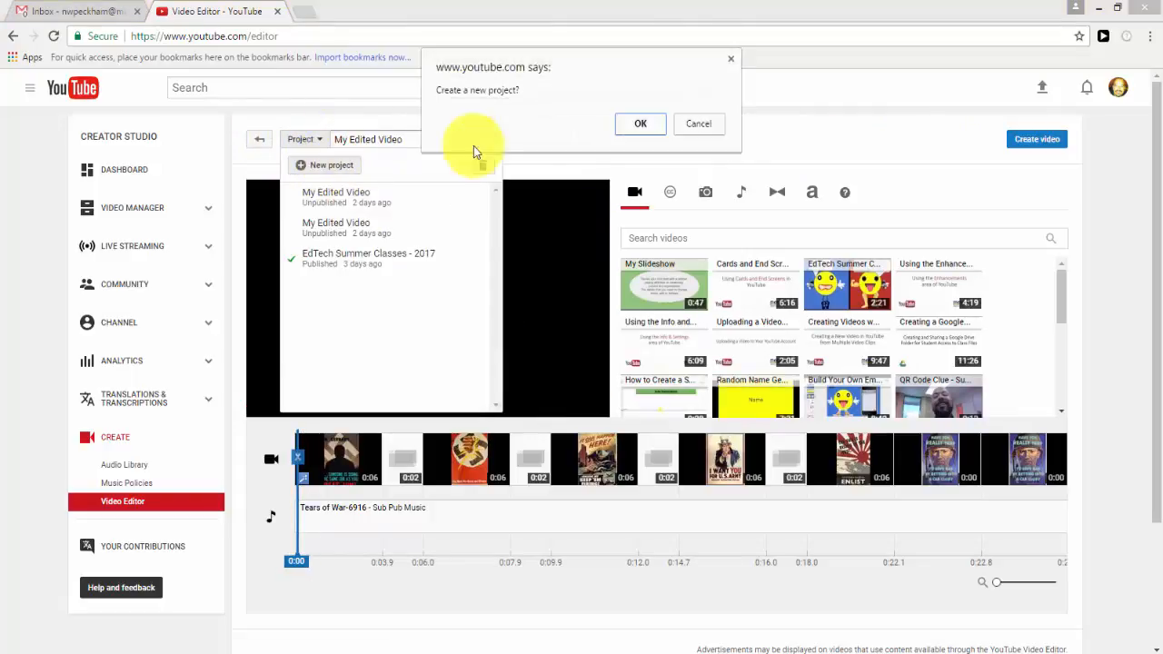
{"action": "left_click", "coordinate": [644, 121]}
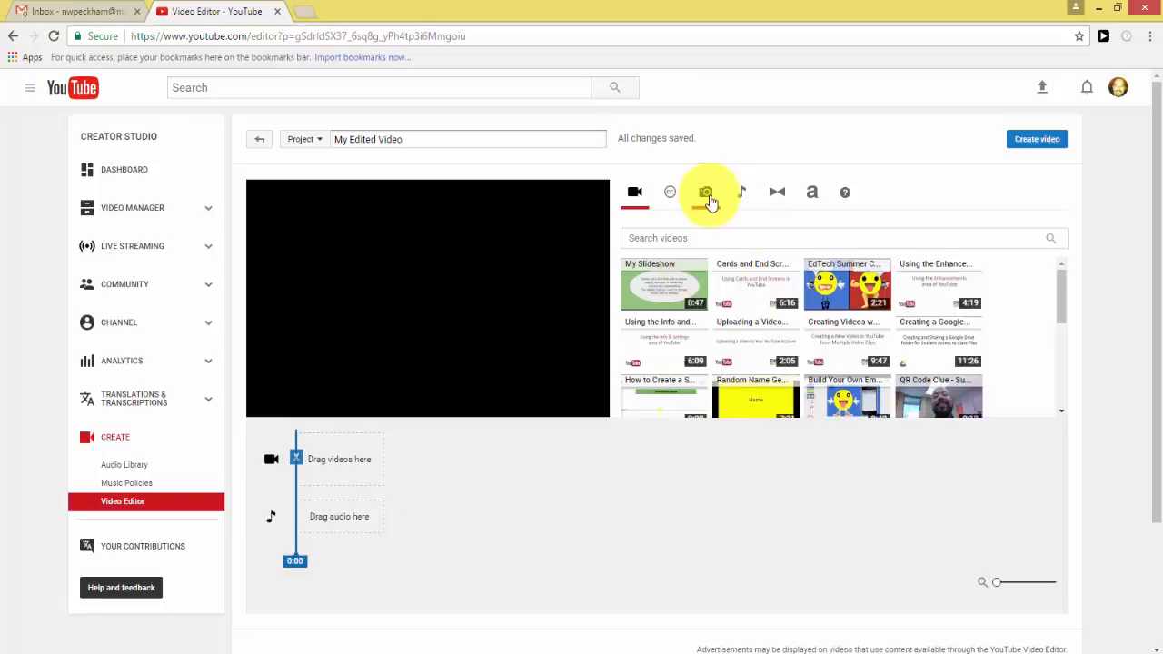
Start adding photos to the project by uploading them from the computer
{"action": "left_click", "coordinate": [708, 195]}
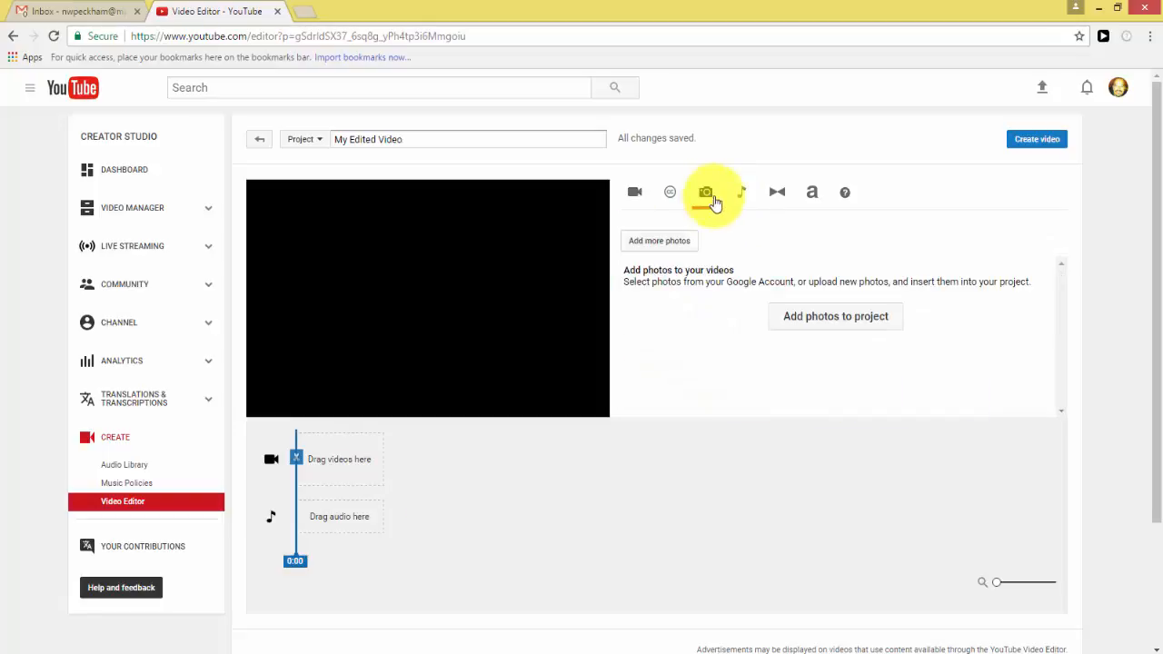
{"action": "left_click", "coordinate": [832, 322]}
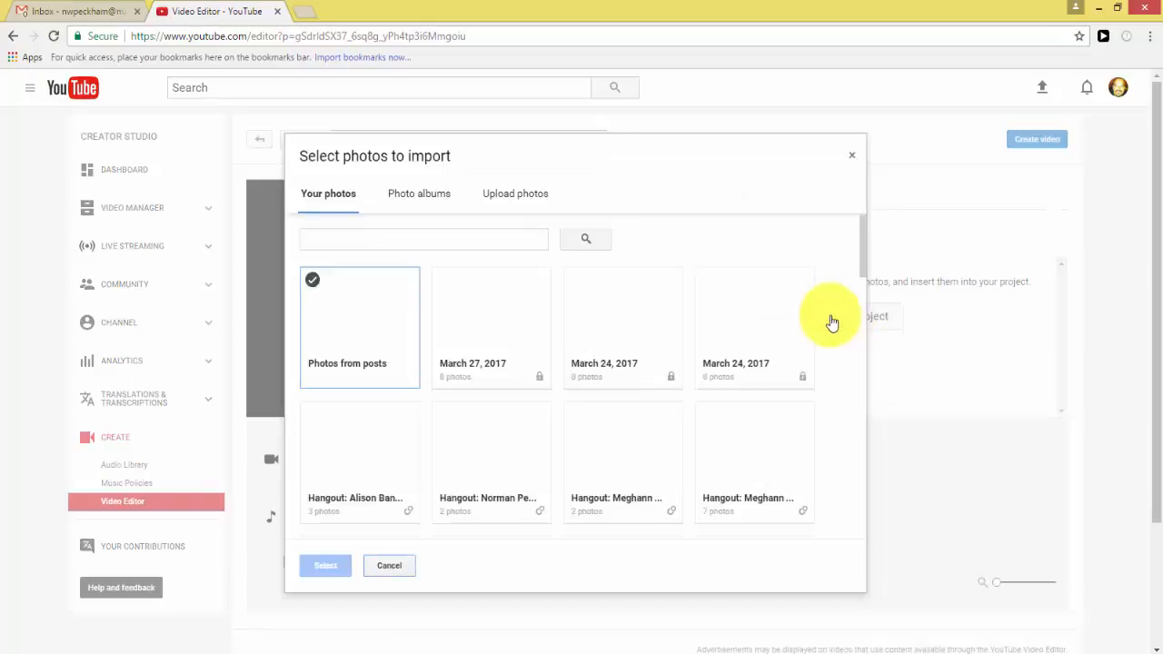
{"action": "left_click", "coordinate": [524, 202]}
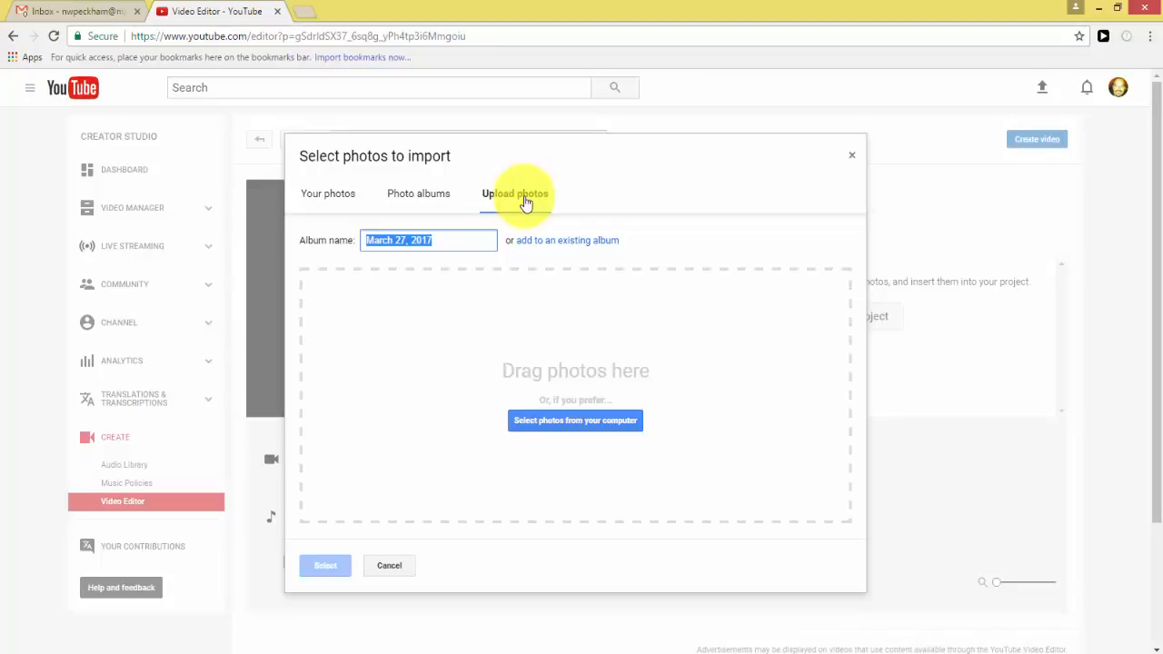
{"action": "left_click", "coordinate": [573, 426]}
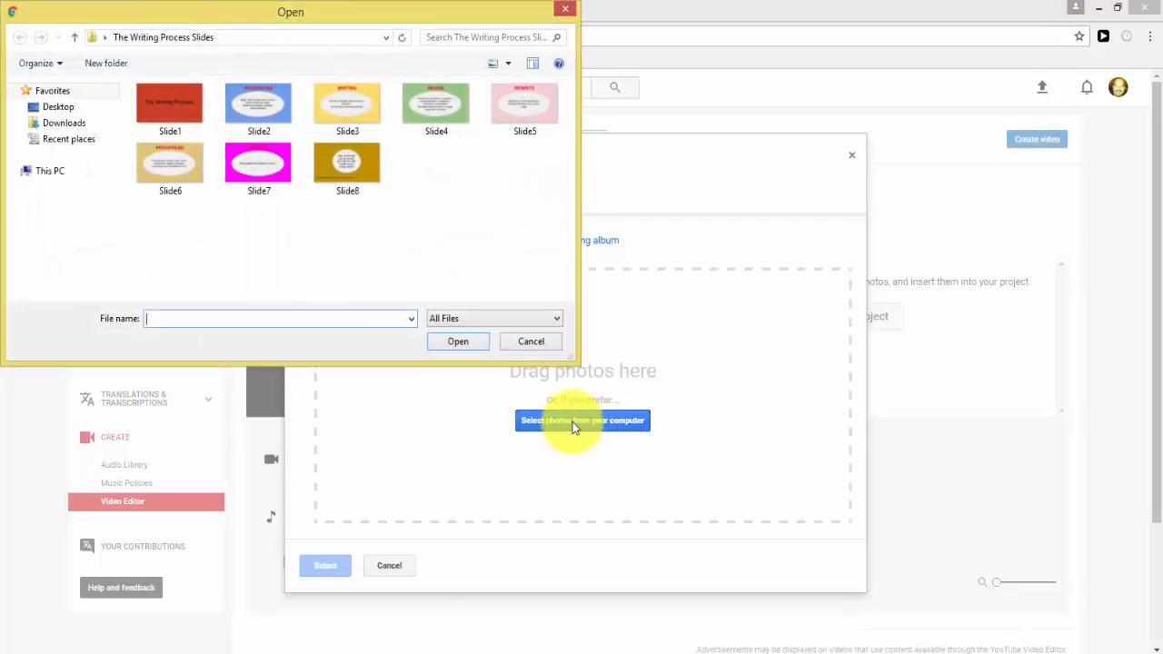
Import all the images from the PropagandaPostersWW2 folder on the Desktop into the project
{"action": "left_click", "coordinate": [50, 108]}
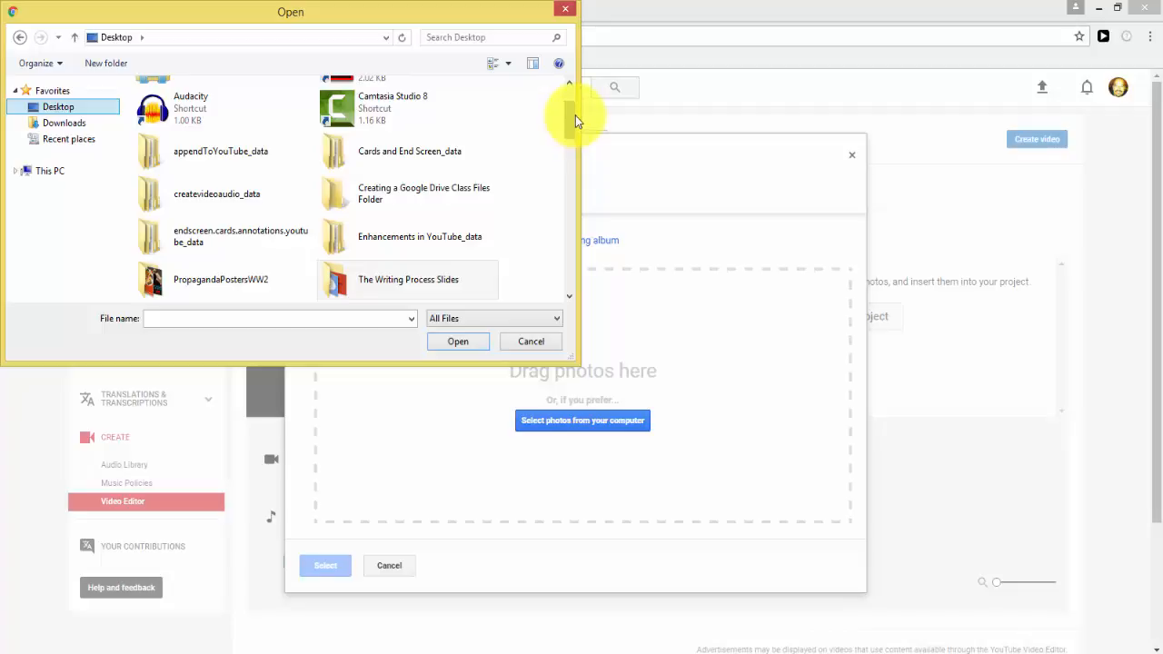
{"action": "left_click_drag", "start_coordinate": [575, 115], "coordinate": [572, 143]}
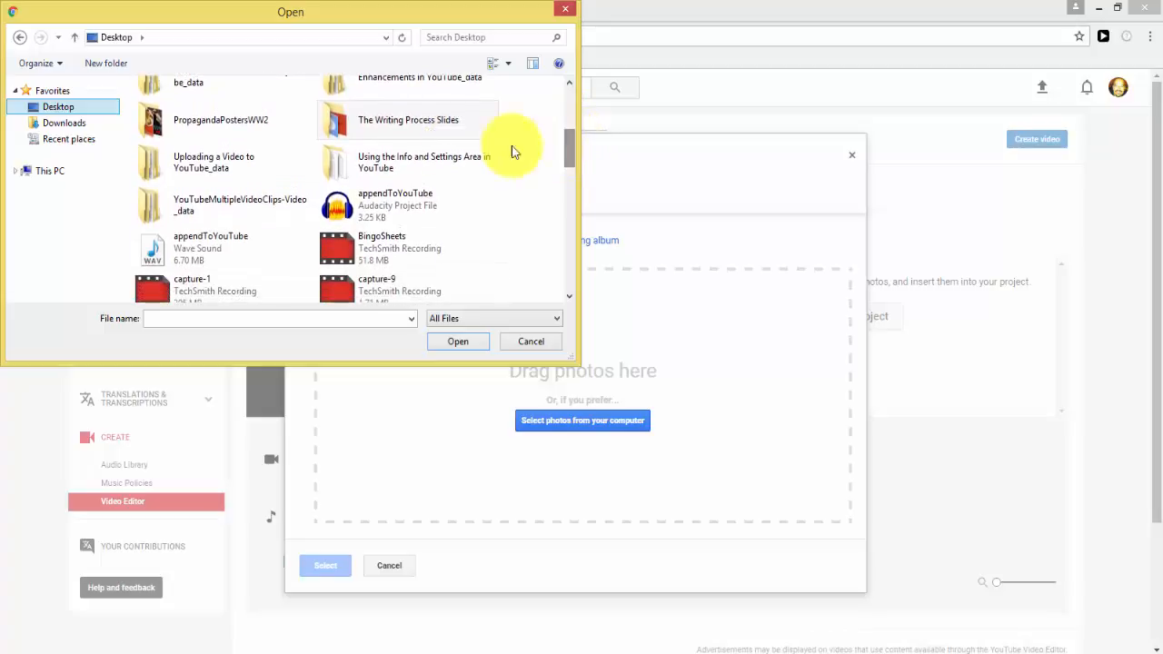
{"action": "left_click", "coordinate": [170, 120]}
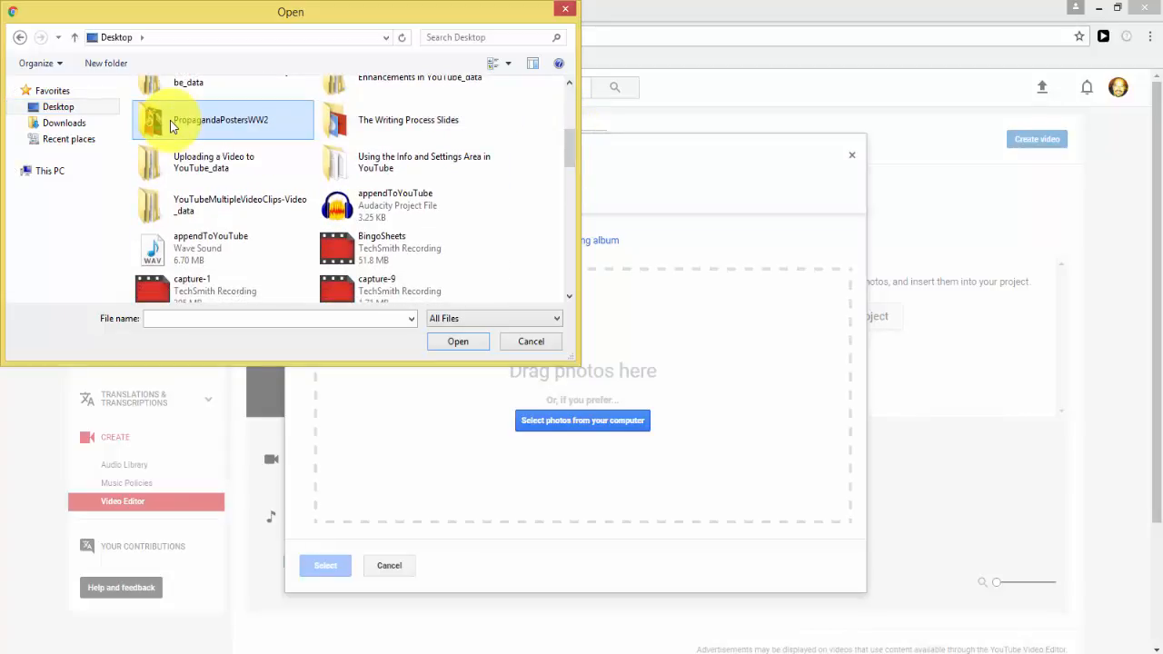
{"action": "double_click", "coordinate": [170, 120]}
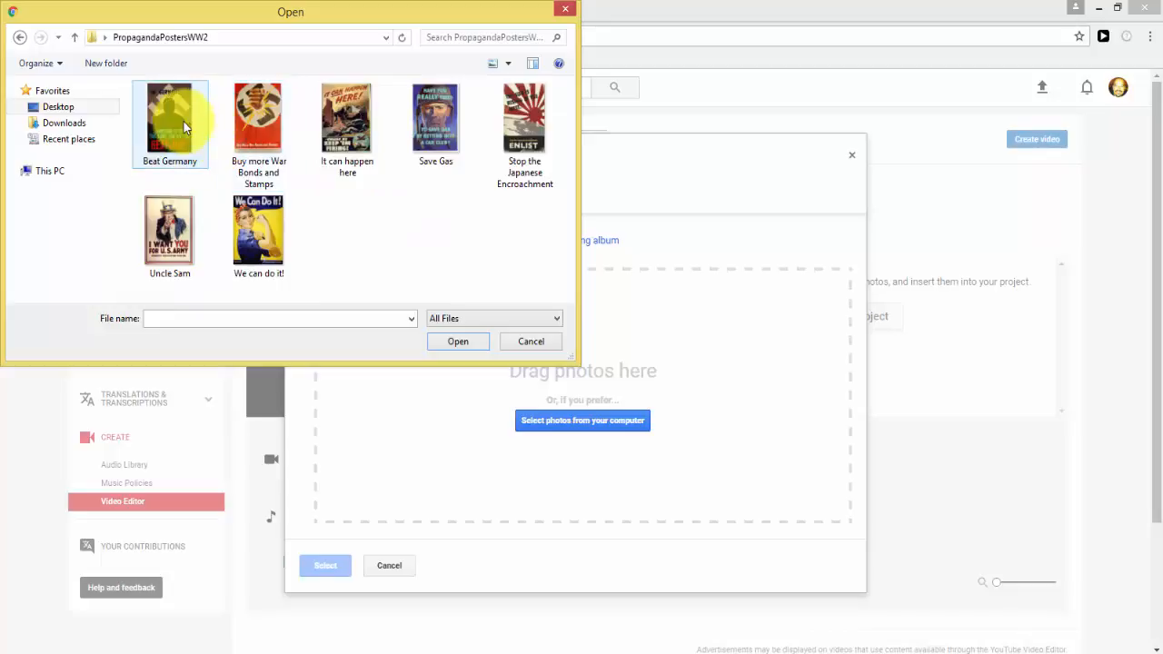
{"action": "left_click", "coordinate": [186, 124]}
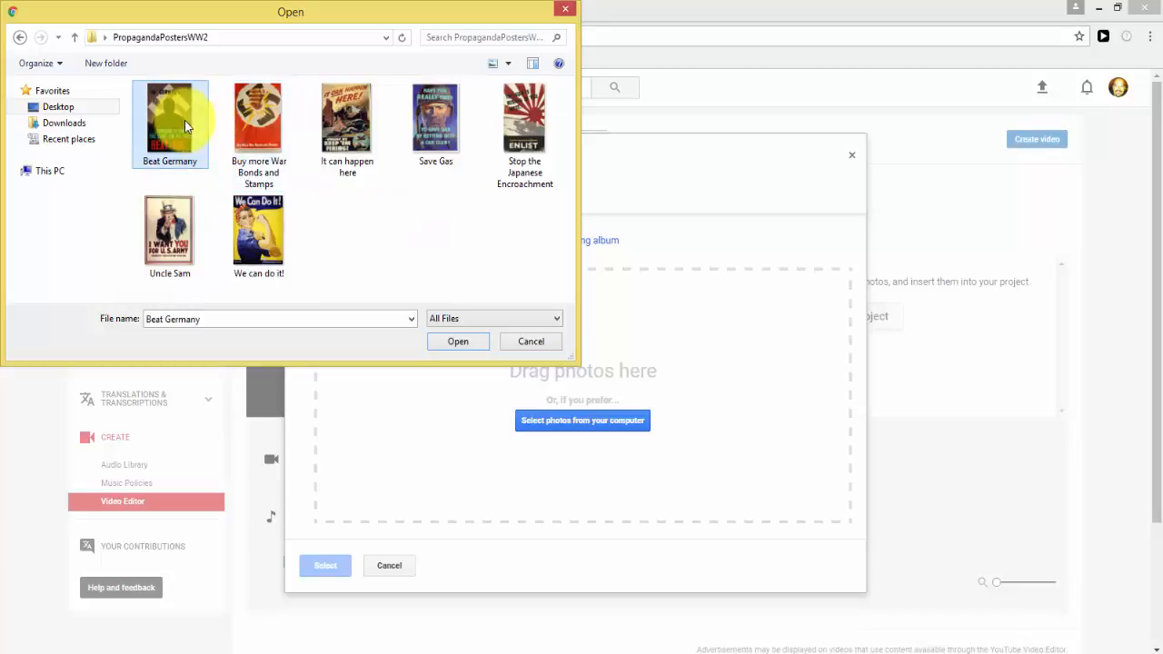
{"action": "key", "text": "ctrl+a"}
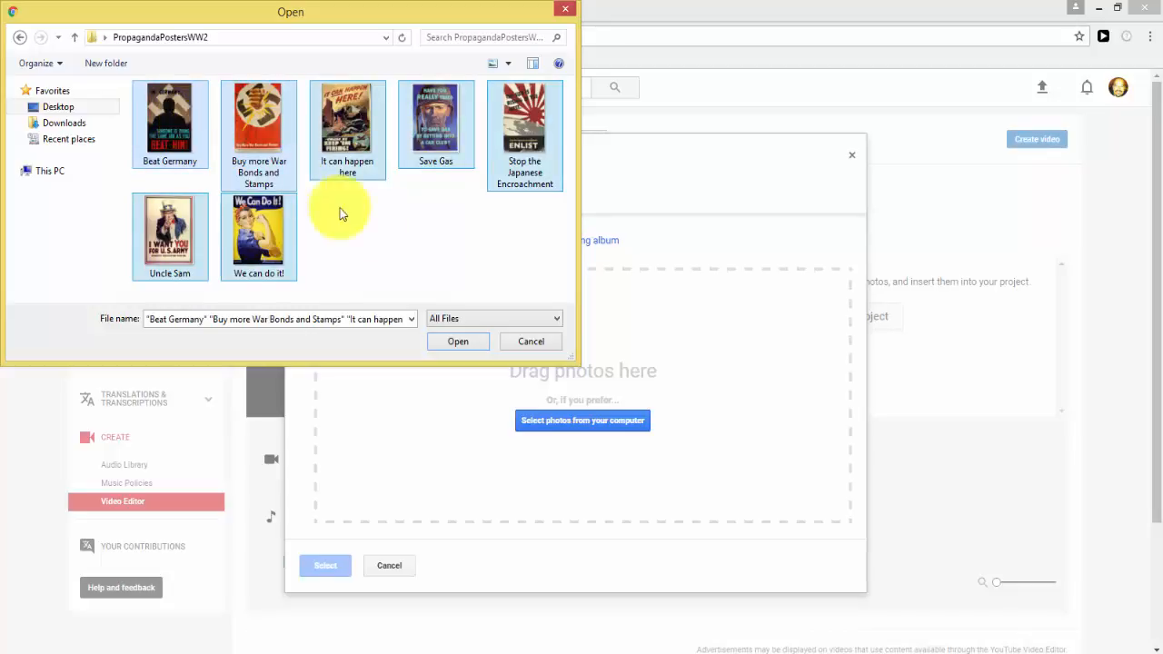
{"action": "left_click", "coordinate": [473, 341]}
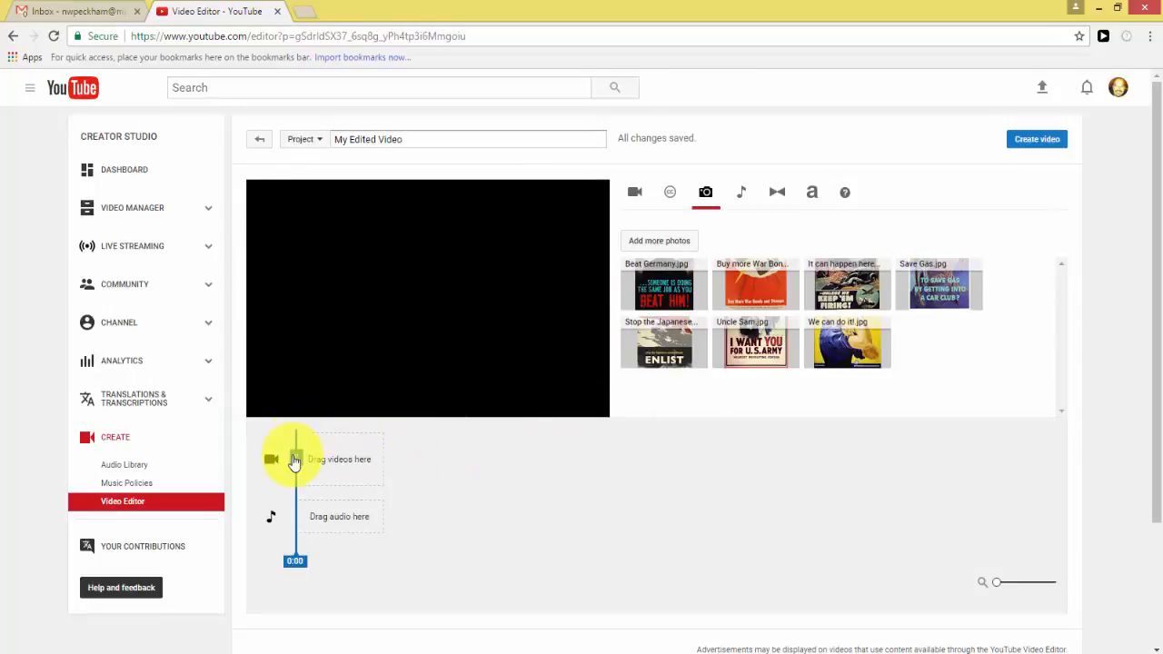
Add all seven poster photos to the video track in library order, from Beat Germany to We can do it!
{"action": "left_click_drag", "start_coordinate": [706, 283], "coordinate": [338, 461]}
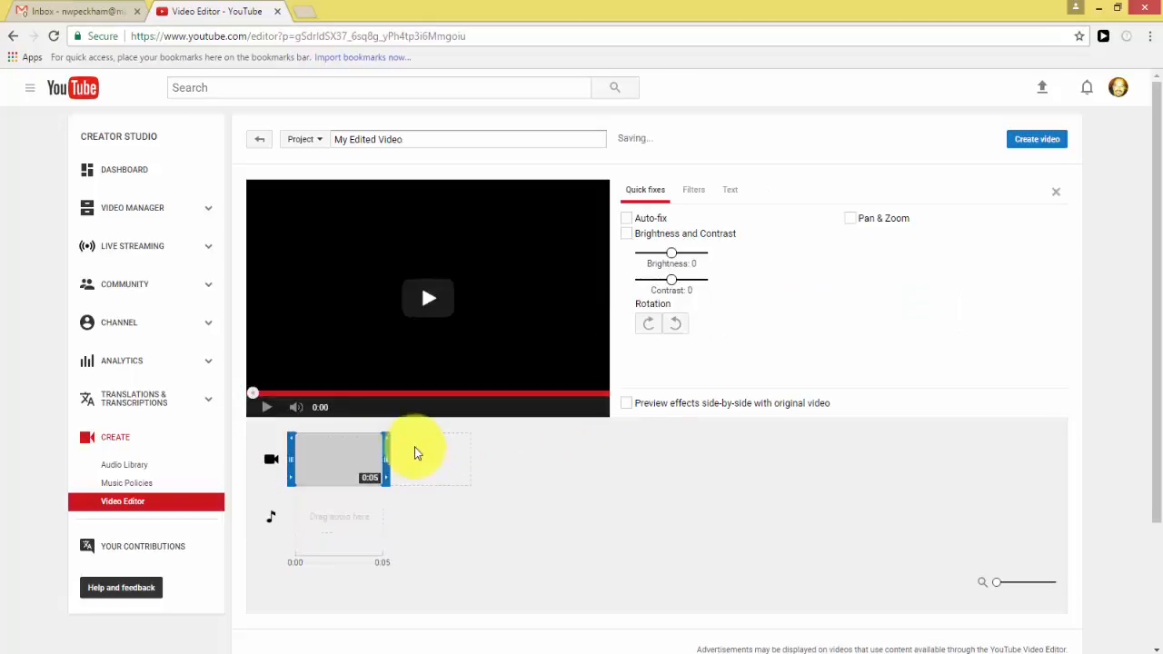
{"action": "left_click", "coordinate": [270, 464]}
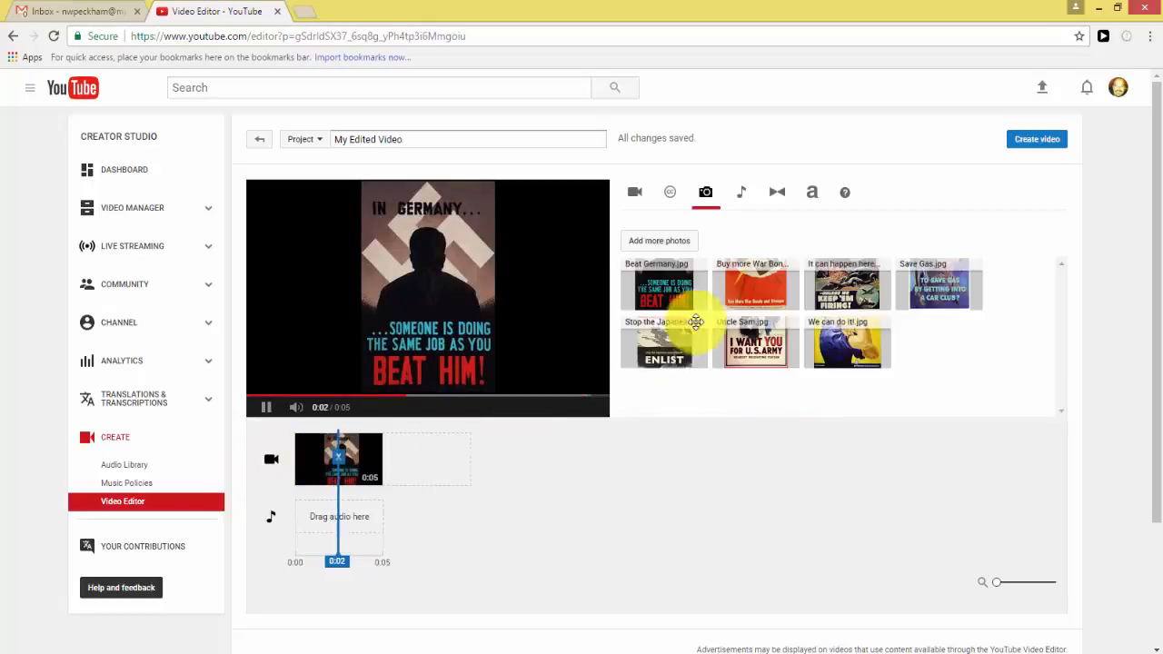
{"action": "left_click", "coordinate": [794, 269]}
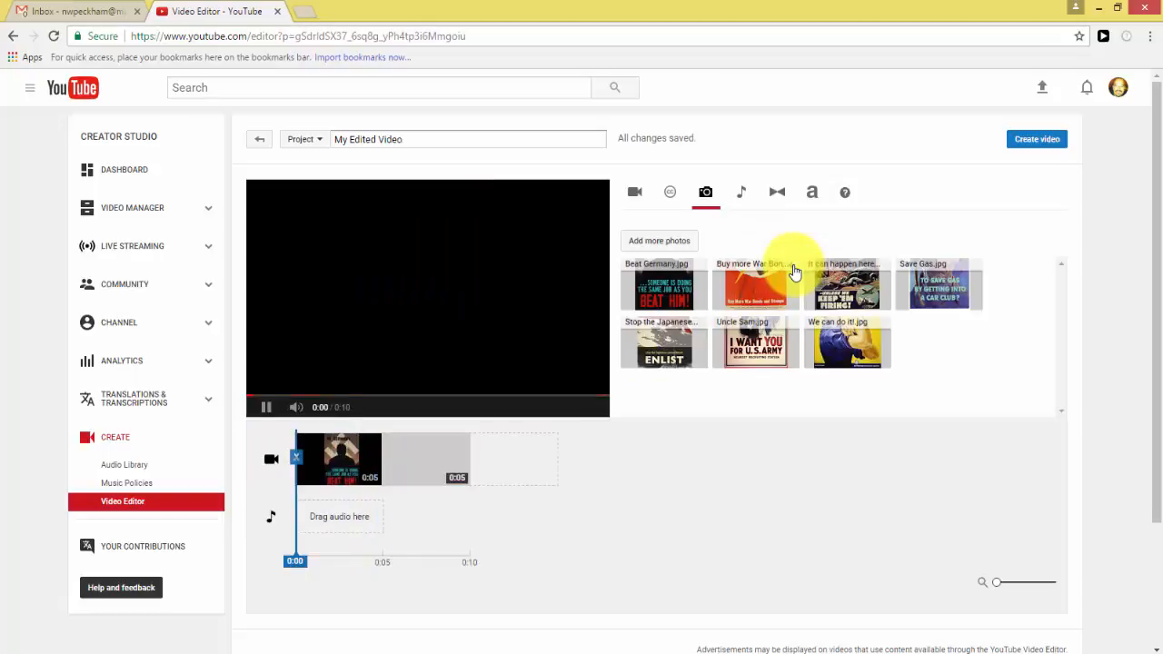
{"action": "left_click", "coordinate": [886, 275]}
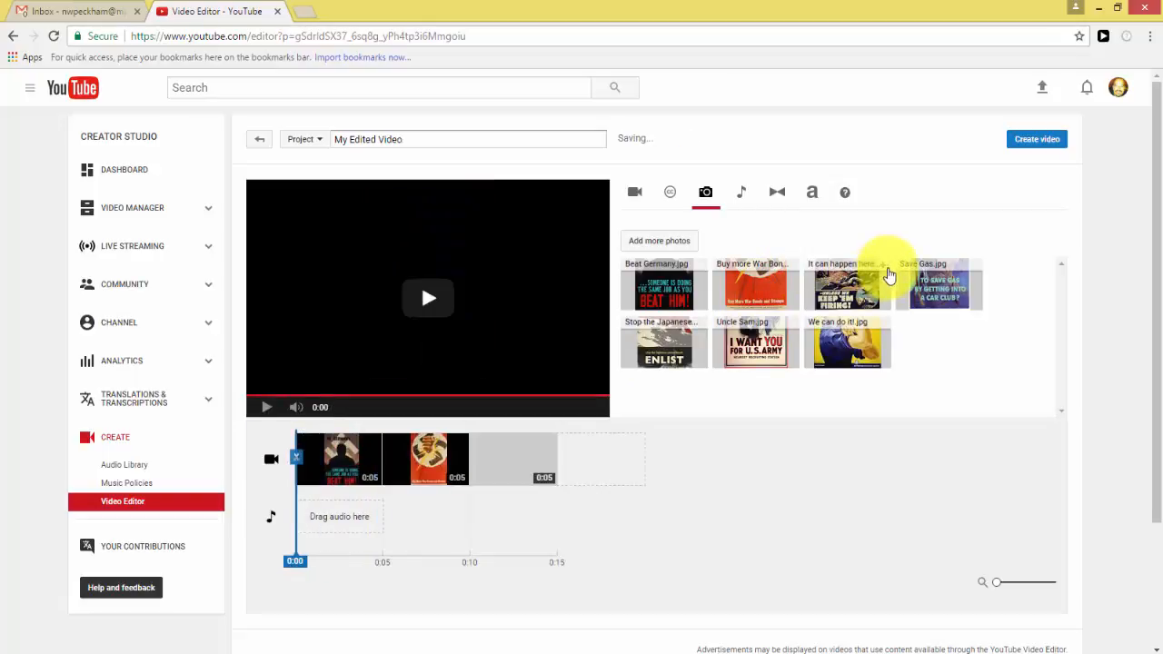
{"action": "left_click", "coordinate": [980, 274]}
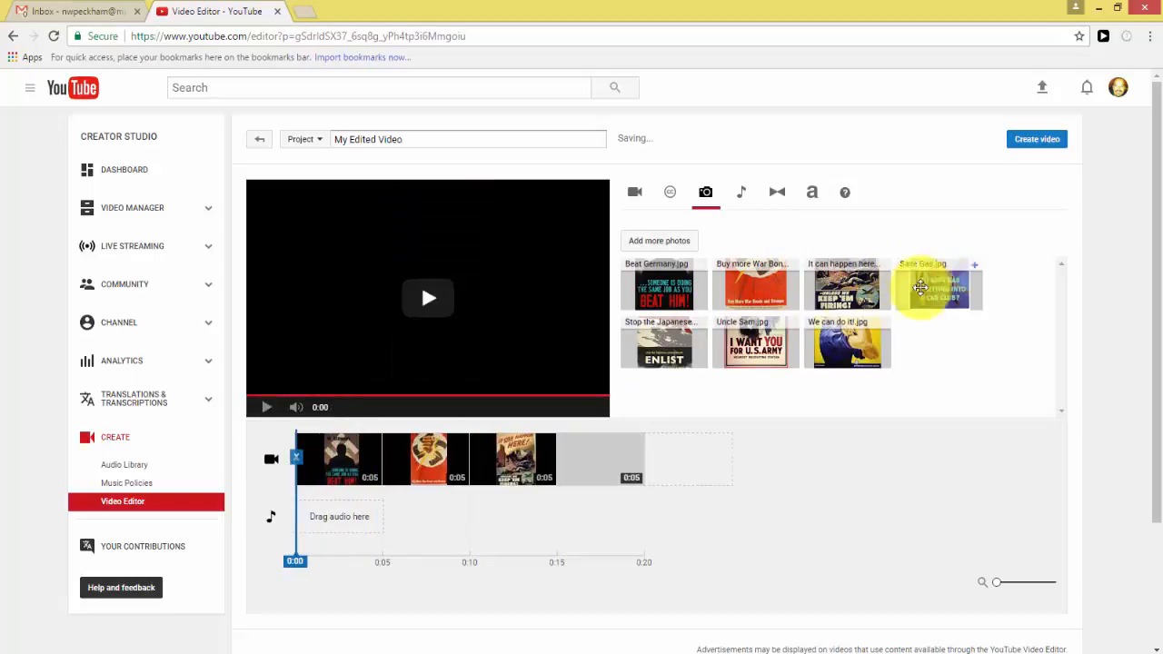
{"action": "left_click", "coordinate": [698, 329]}
{"action": "left_click", "coordinate": [786, 329]}
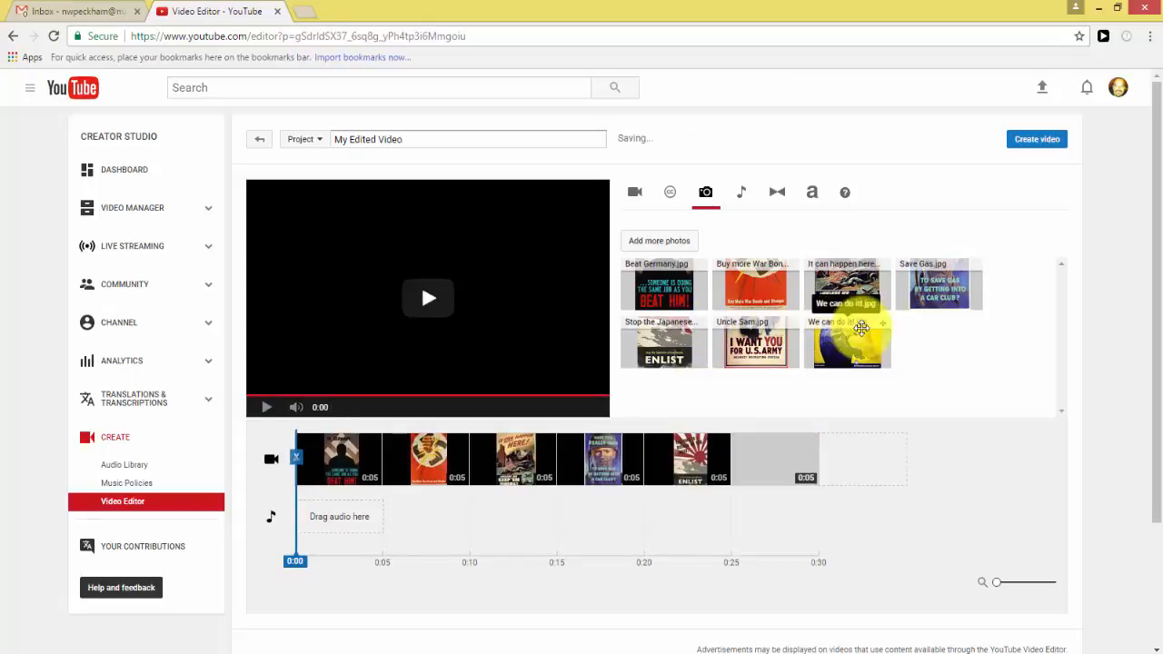
{"action": "left_click", "coordinate": [882, 329]}
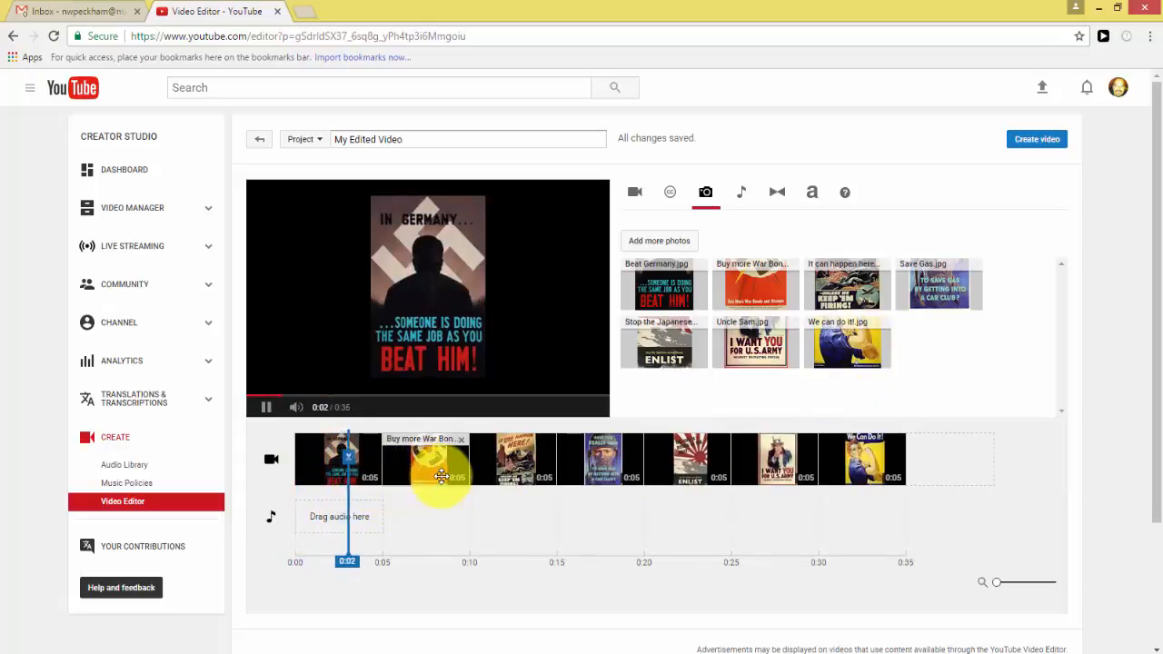
Extend the duration of the Beat Germany photo on the timeline to about 9 seconds
{"action": "left_click_drag", "start_coordinate": [514, 478], "coordinate": [577, 484]}
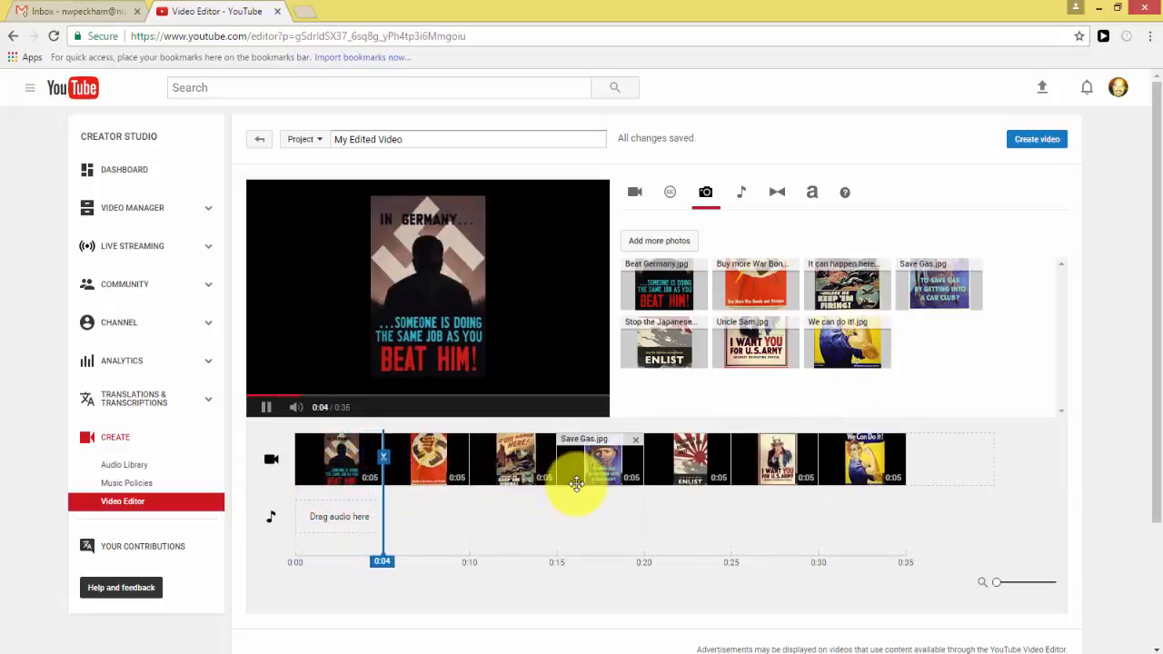
{"action": "left_click", "coordinate": [367, 464]}
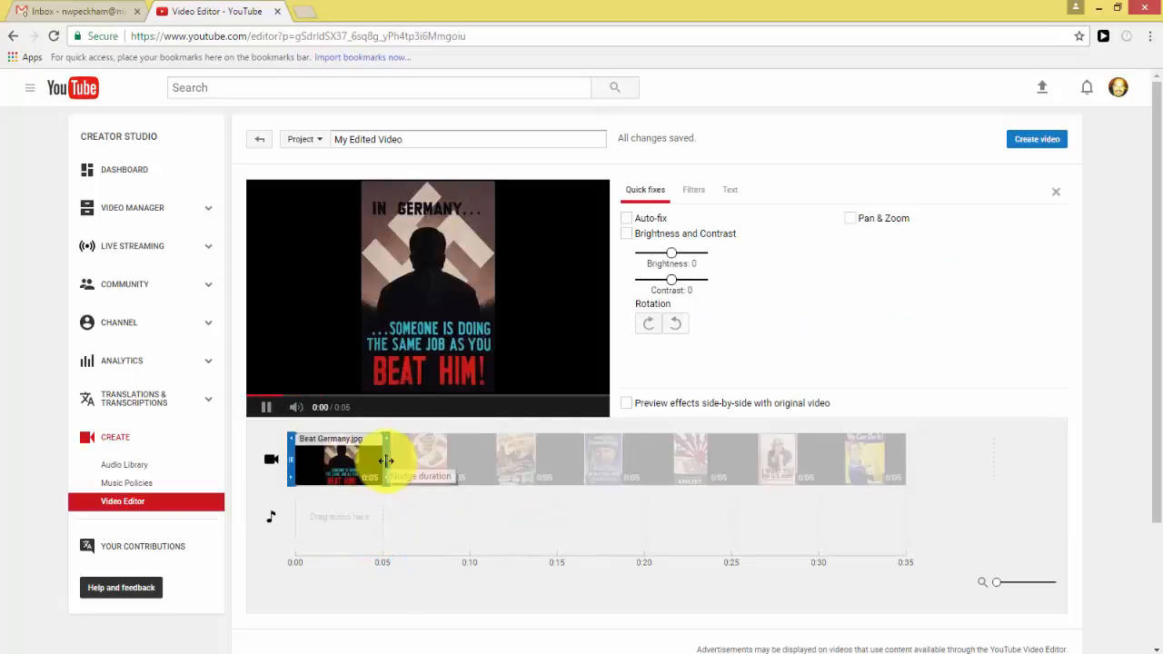
{"action": "left_click_drag", "start_coordinate": [386, 458], "coordinate": [417, 458]}
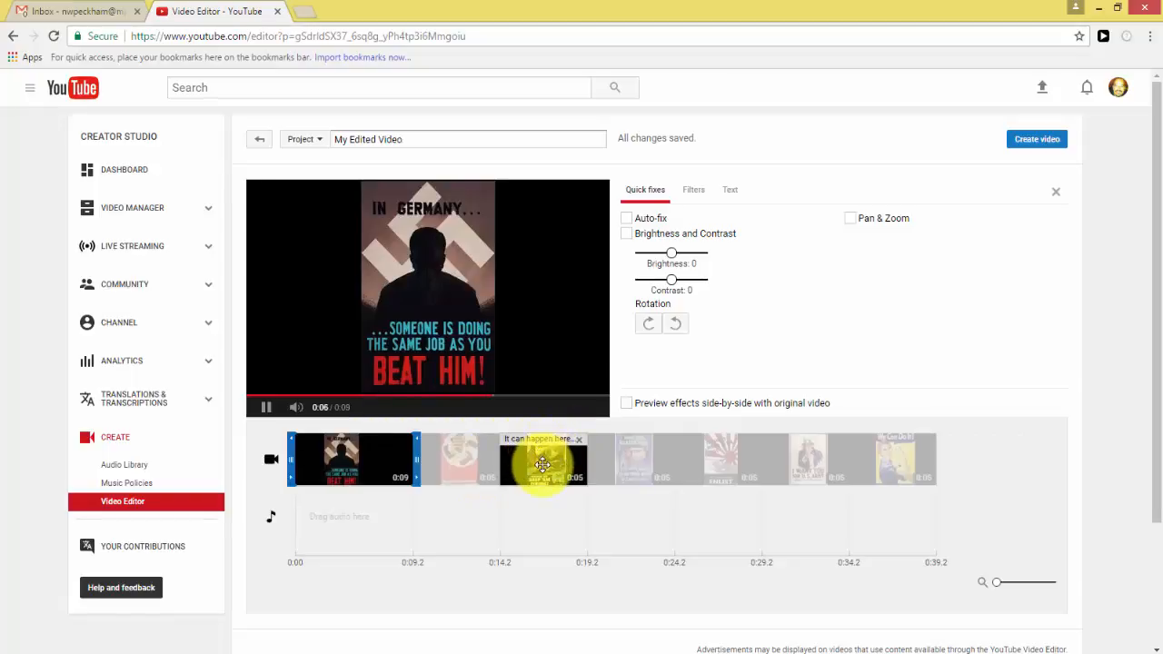
Shorten the duration of the It can happen here photo on the timeline to about 3 seconds
{"action": "left_click_drag", "start_coordinate": [496, 457], "coordinate": [424, 471]}
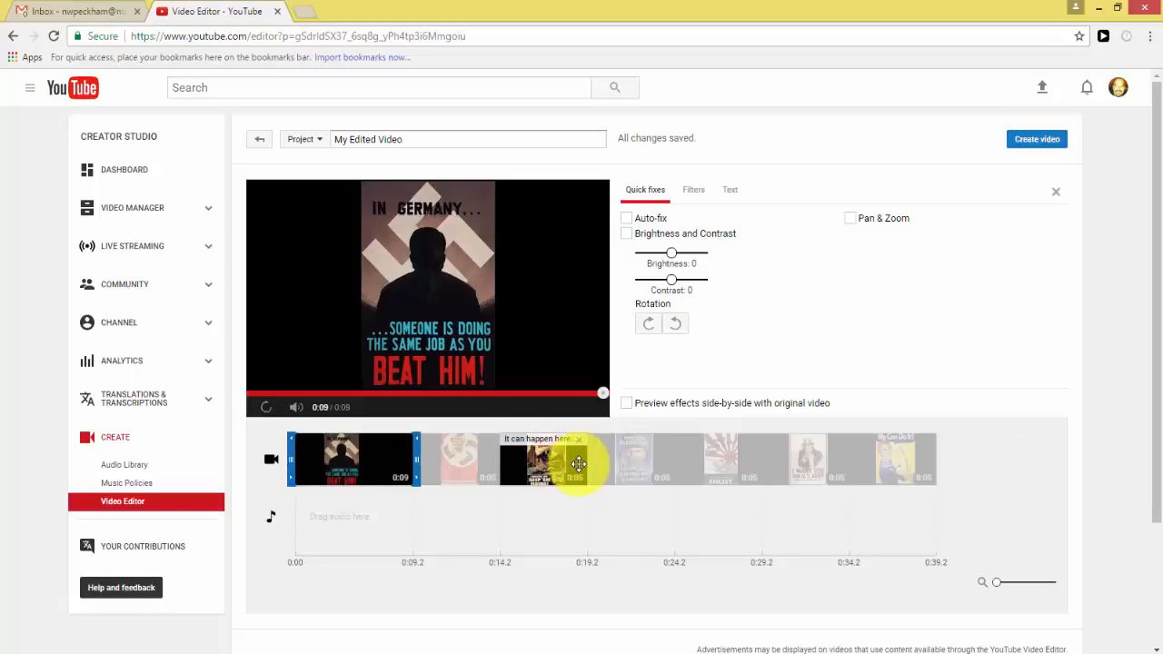
{"action": "left_click", "coordinate": [578, 464]}
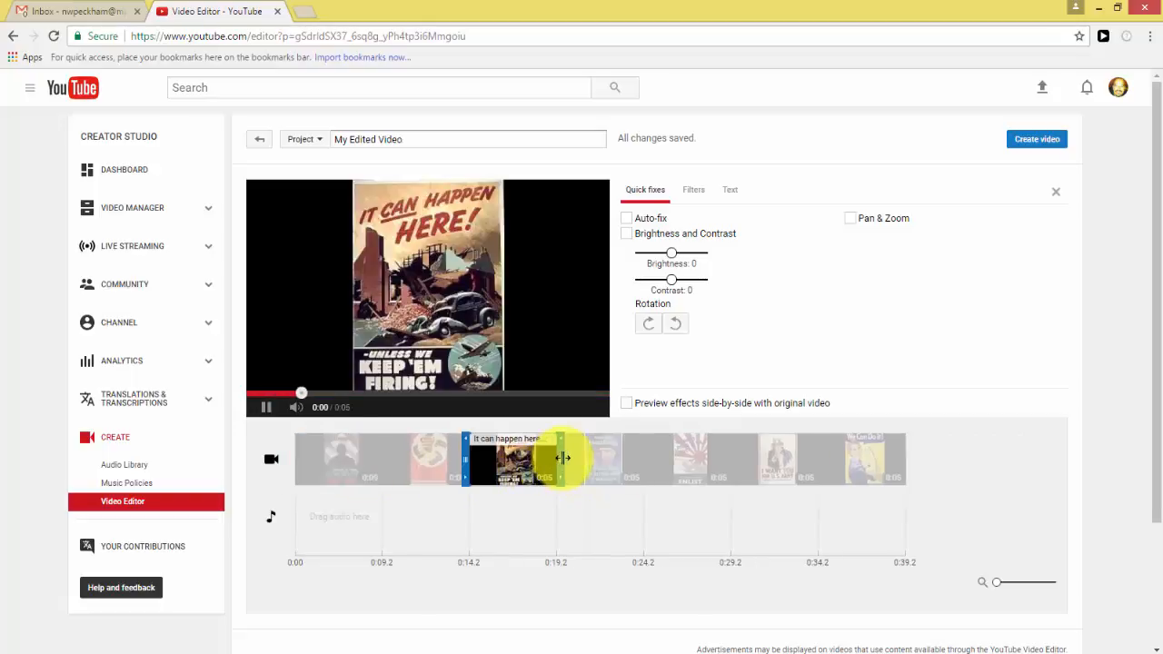
{"action": "left_click_drag", "start_coordinate": [562, 458], "coordinate": [526, 464]}
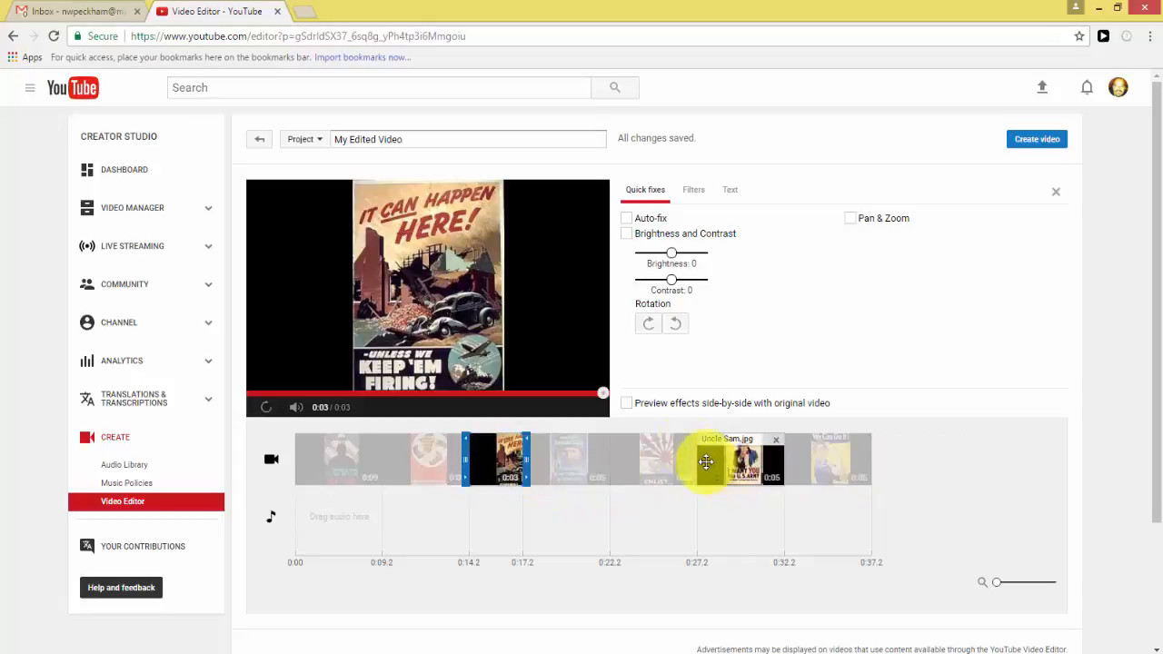
Apply the Old-Fashioned and Black and White filters to the It can happen here photo
{"action": "left_click", "coordinate": [691, 191]}
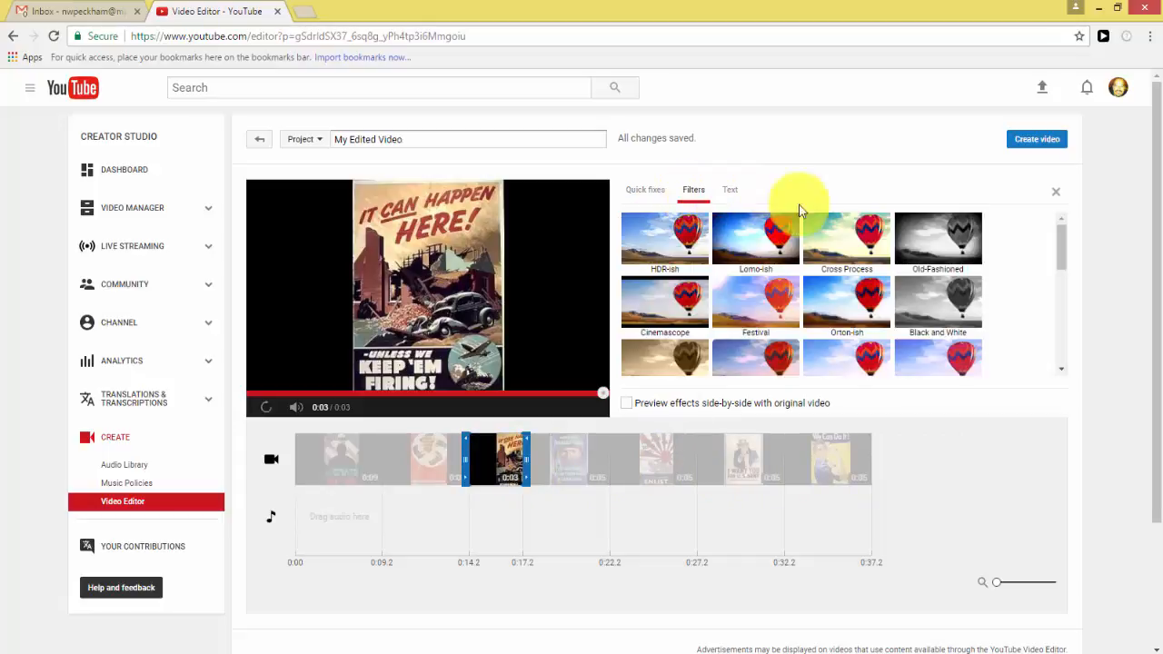
{"action": "left_click", "coordinate": [933, 254]}
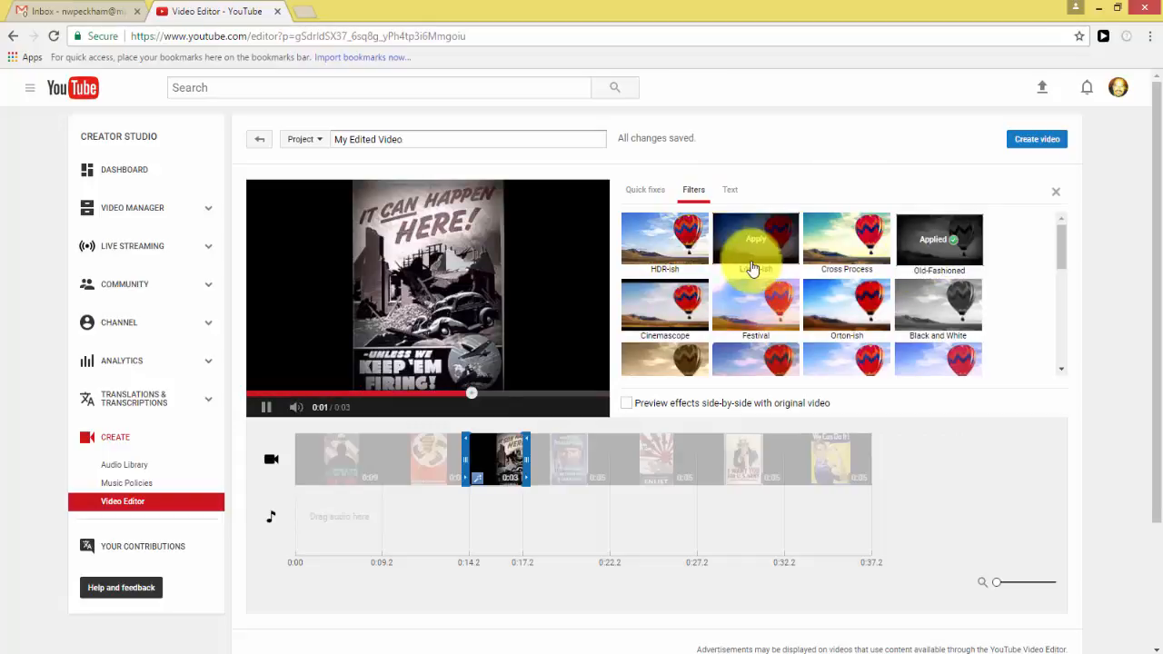
{"action": "left_click", "coordinate": [934, 315]}
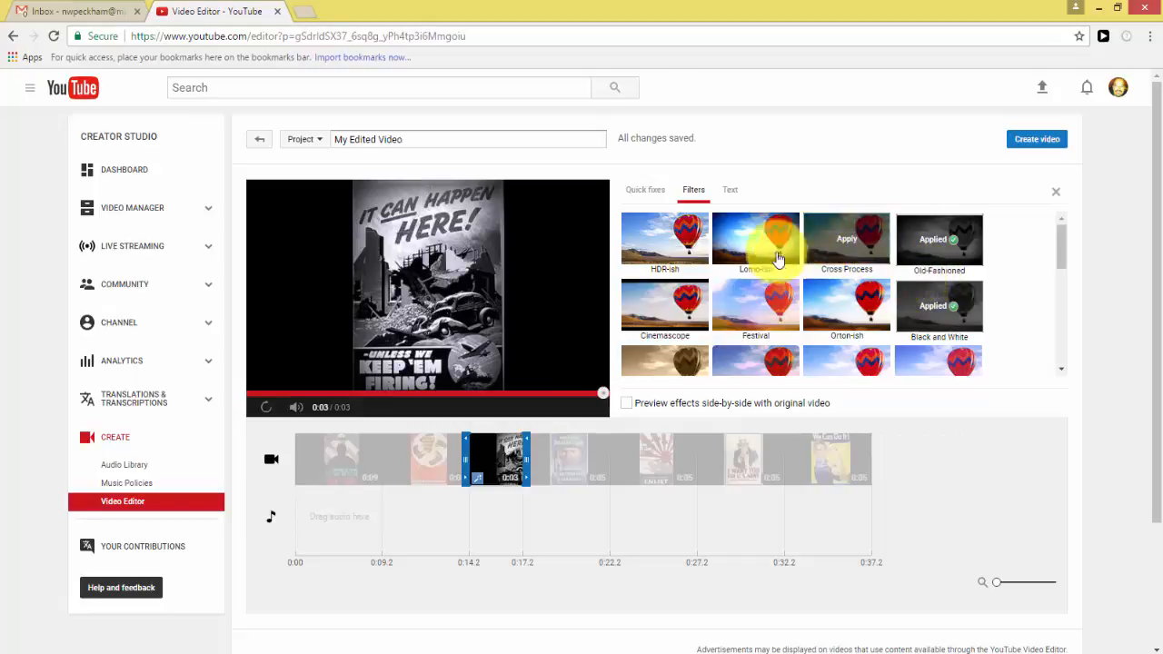
Enable text on the It can happen here photo and set the caption to "Pay attention to the car"
{"action": "left_click", "coordinate": [730, 193]}
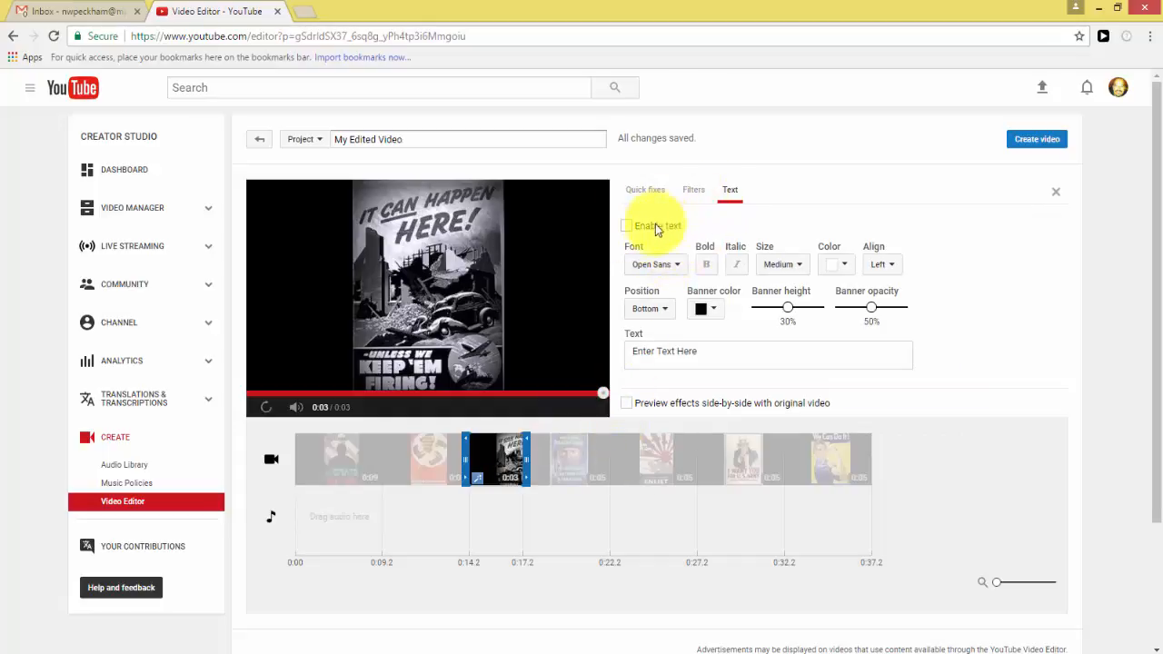
{"action": "left_click", "coordinate": [626, 232]}
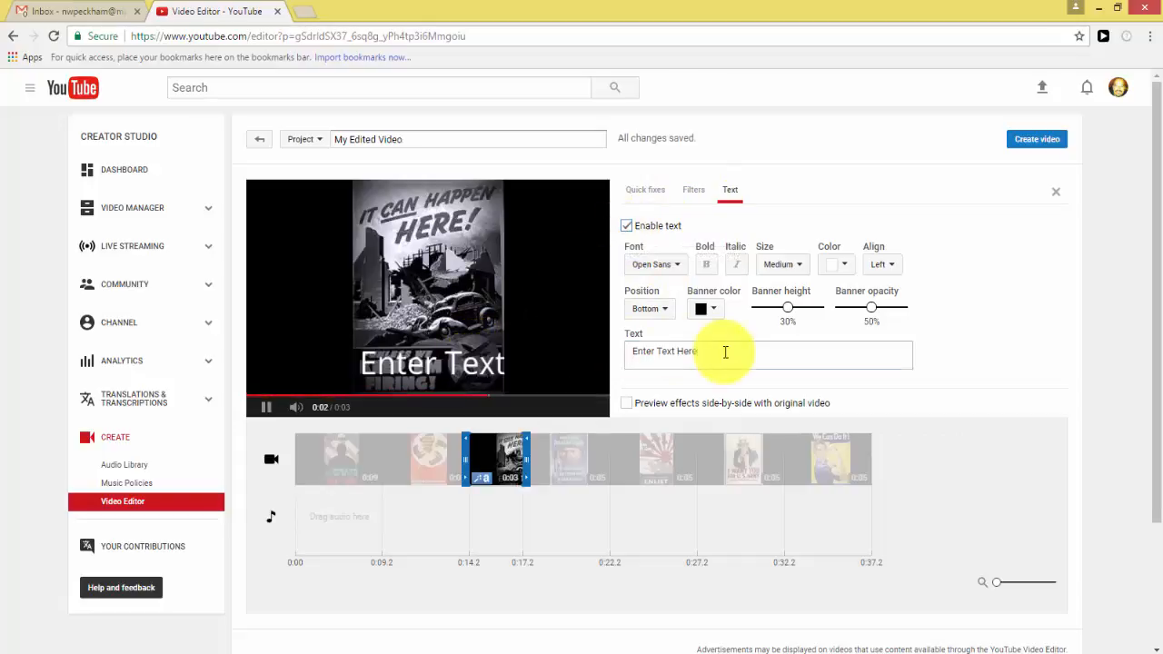
{"action": "left_click_drag", "start_coordinate": [721, 351], "coordinate": [575, 350]}
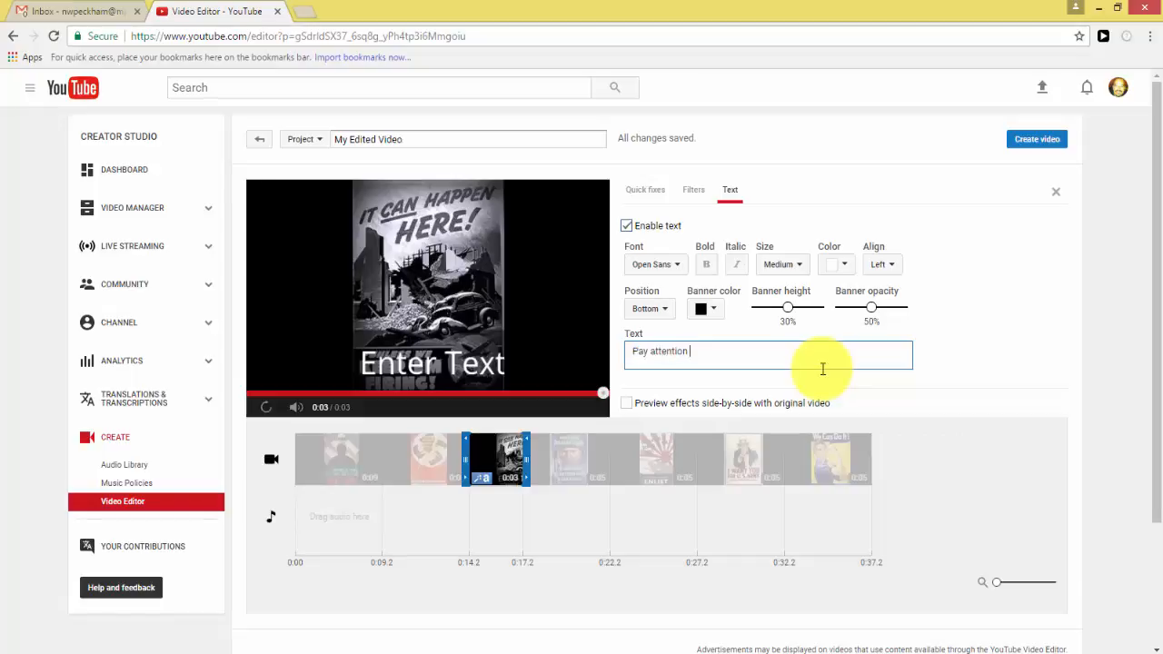
{"action": "type", "text": "Pay attention to the car"}
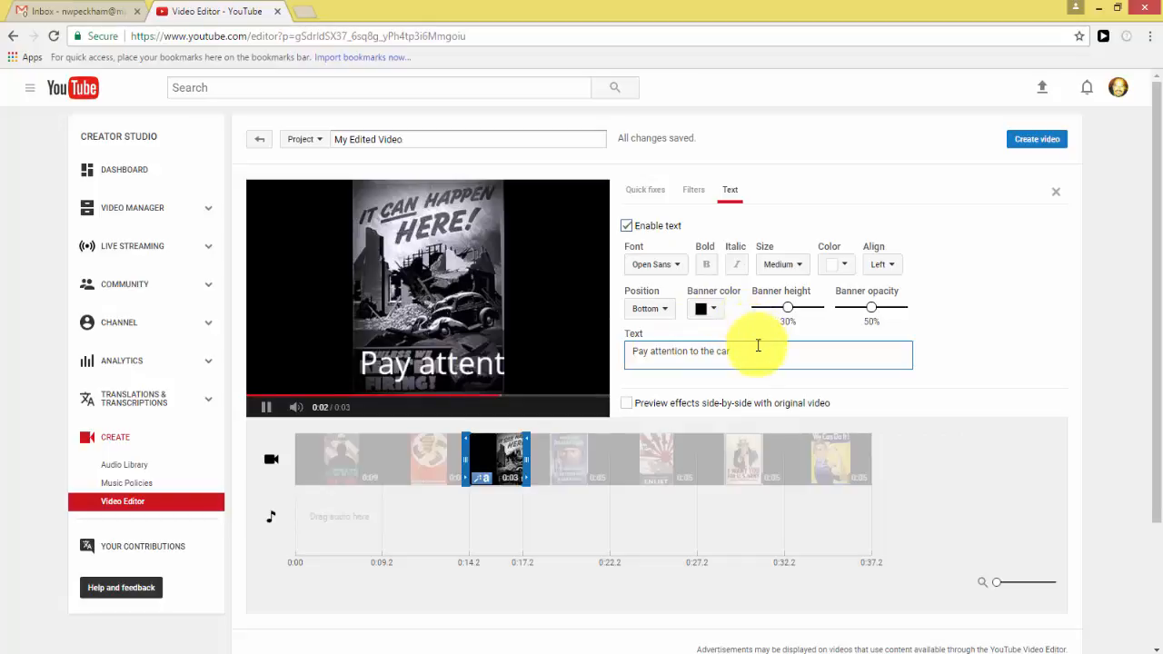
Compare the XX-Small and X-Small sizes for the caption text and settle on XX-Small
{"action": "left_click", "coordinate": [800, 265]}
{"action": "left_click", "coordinate": [800, 291]}
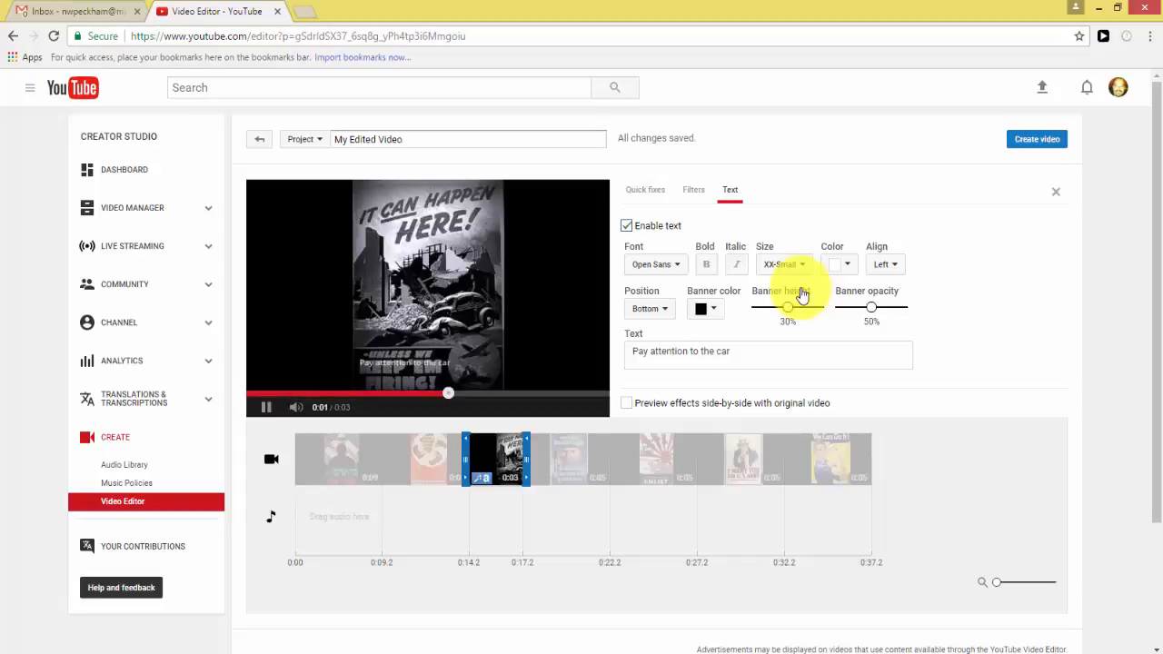
{"action": "left_click", "coordinate": [804, 264]}
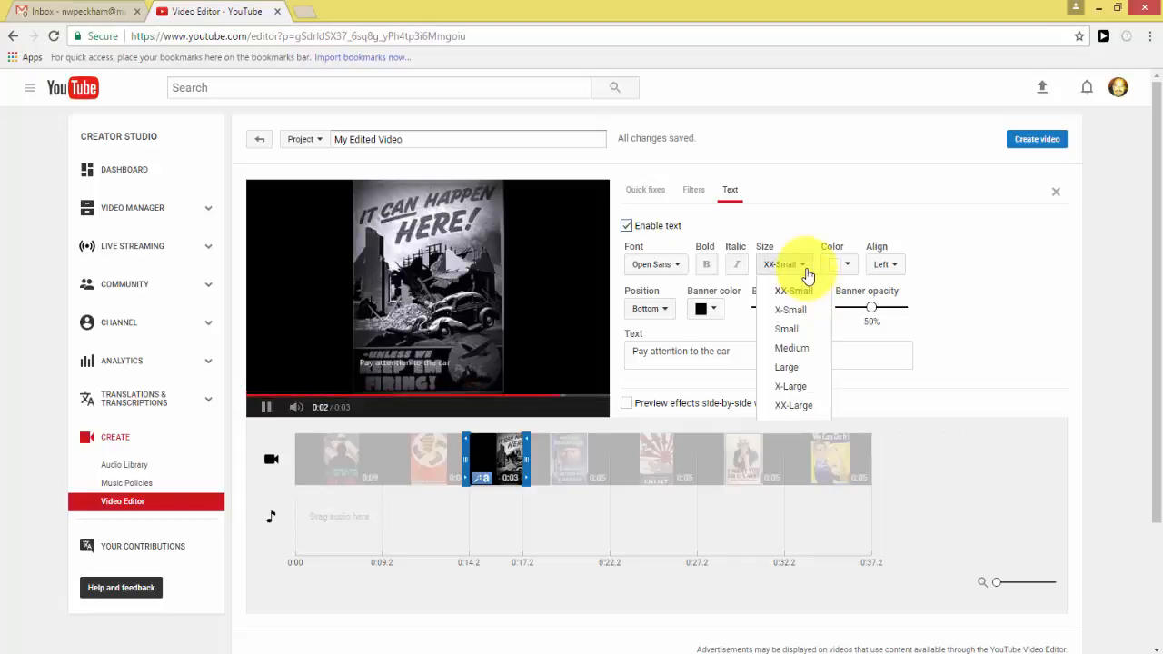
{"action": "left_click", "coordinate": [792, 310]}
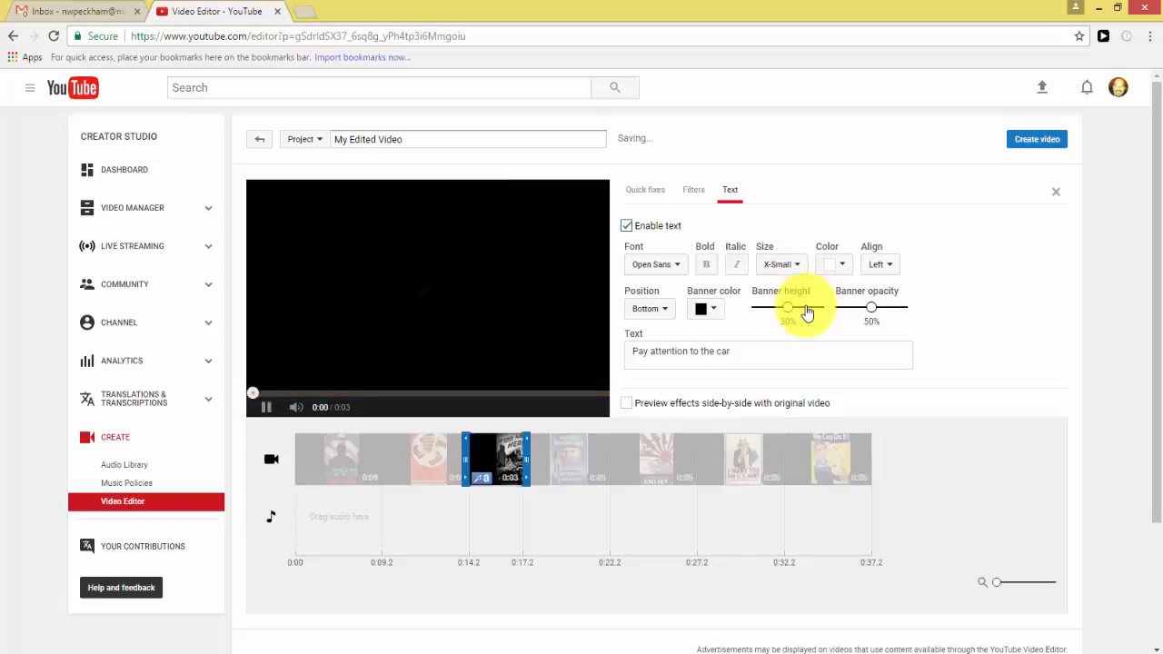
{"action": "left_click", "coordinate": [795, 265]}
{"action": "left_click", "coordinate": [795, 291]}
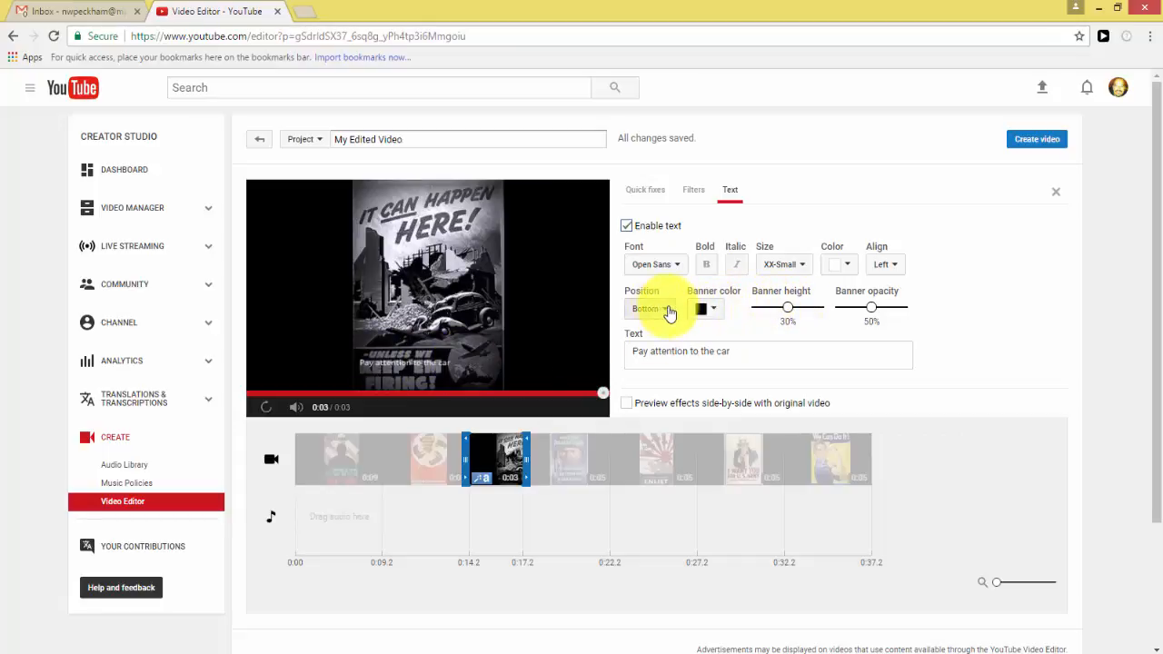
Set the caption position on the It can happen here photo to Top
{"action": "left_click", "coordinate": [668, 336]}
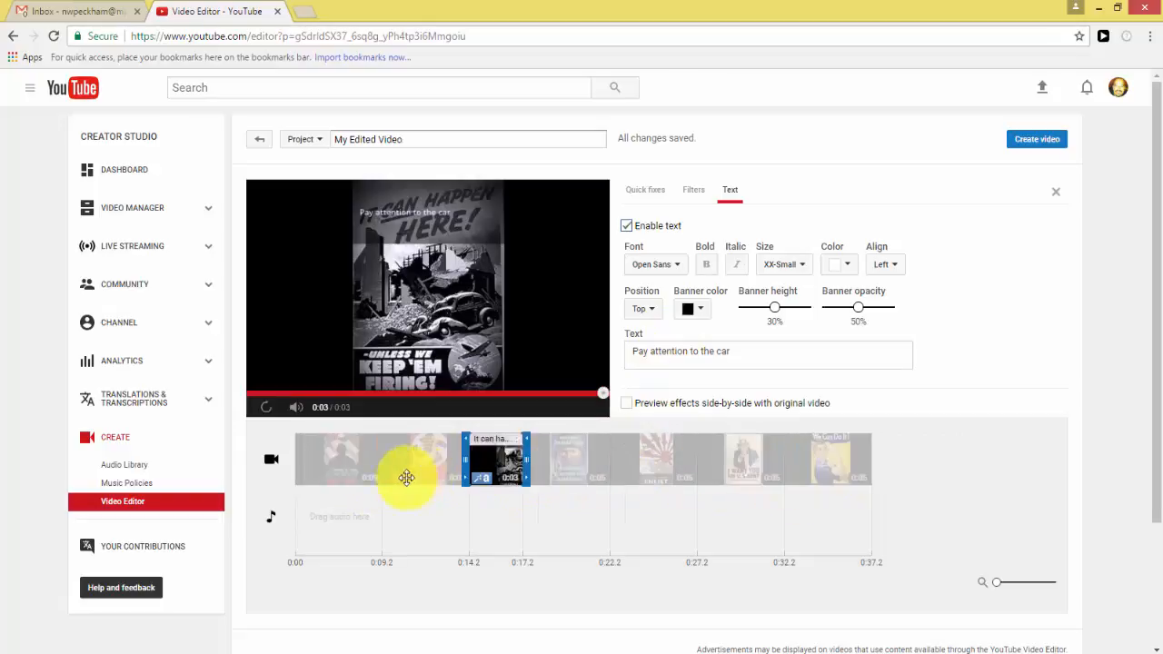
{"action": "left_click_drag", "start_coordinate": [745, 481], "coordinate": [760, 481]}
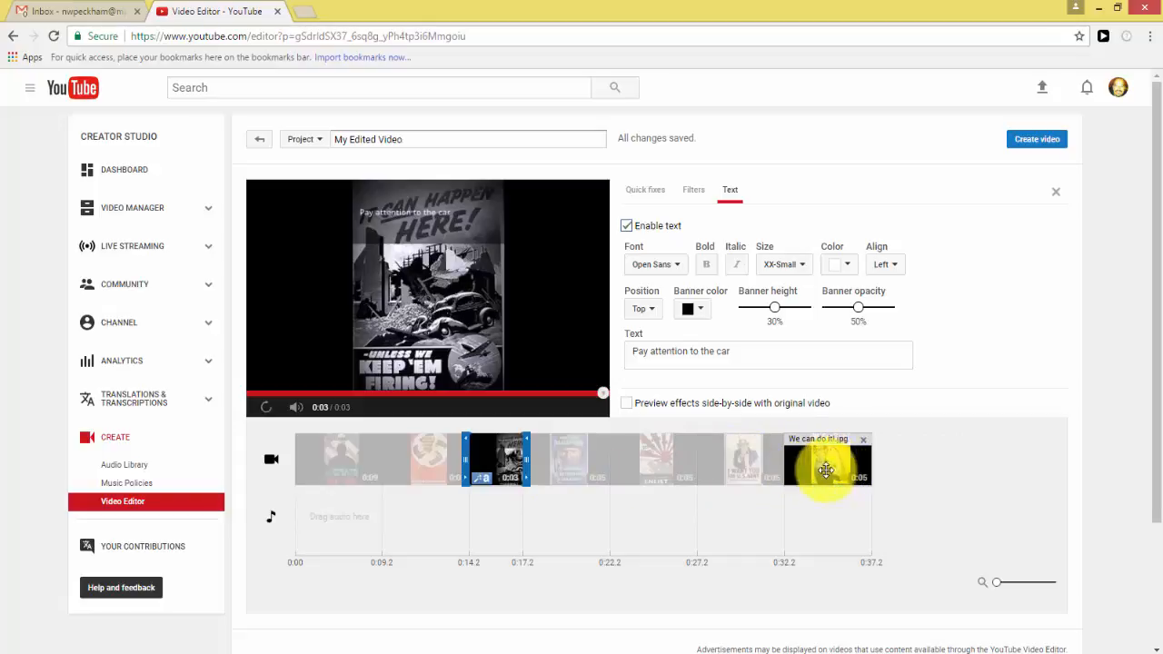
Turn on Pan & Zoom for the It can happen here, Buy more War Bonds and Beat Germany photos
{"action": "left_click", "coordinate": [688, 199]}
{"action": "left_click", "coordinate": [647, 192]}
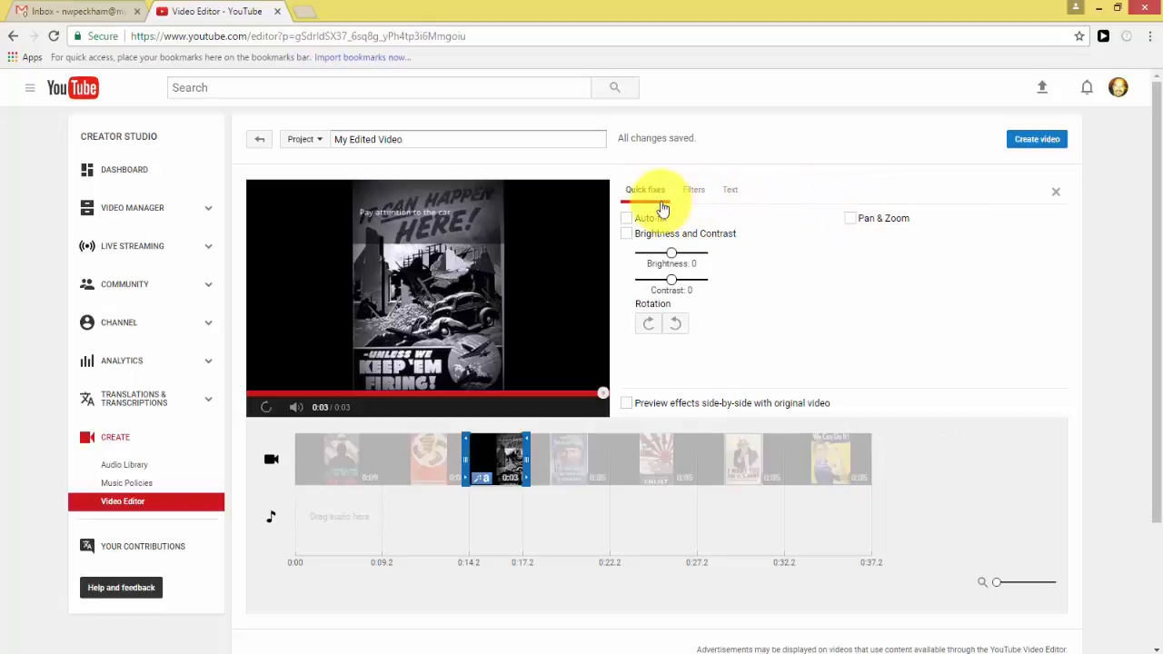
{"action": "left_click", "coordinate": [850, 221]}
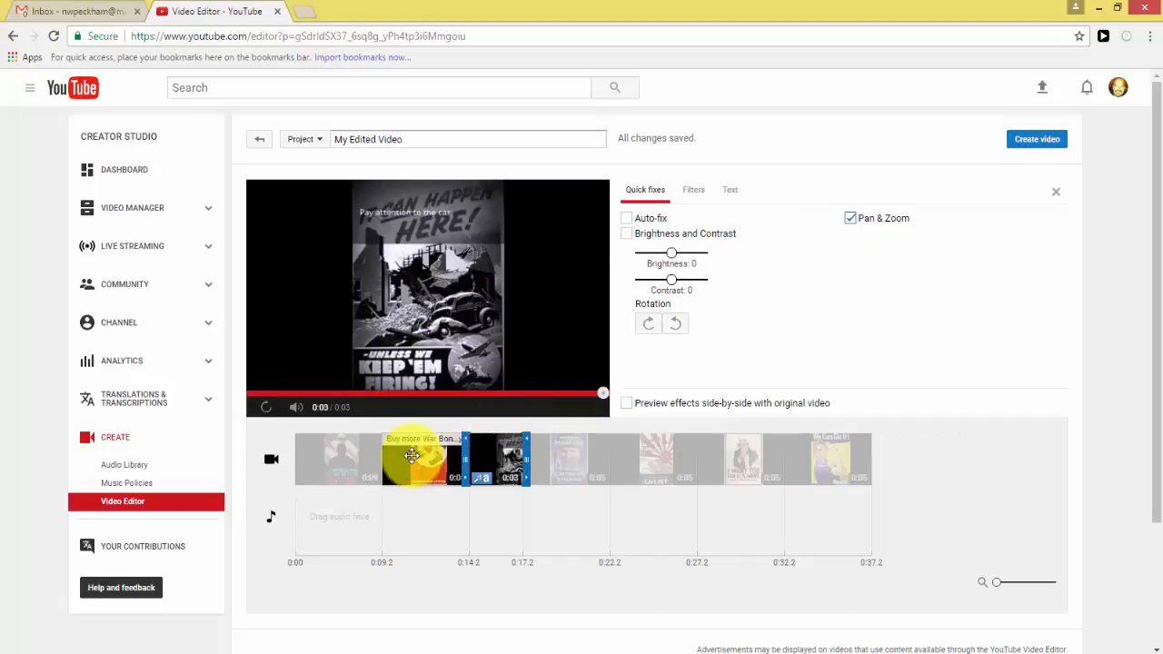
{"action": "left_click", "coordinate": [412, 456]}
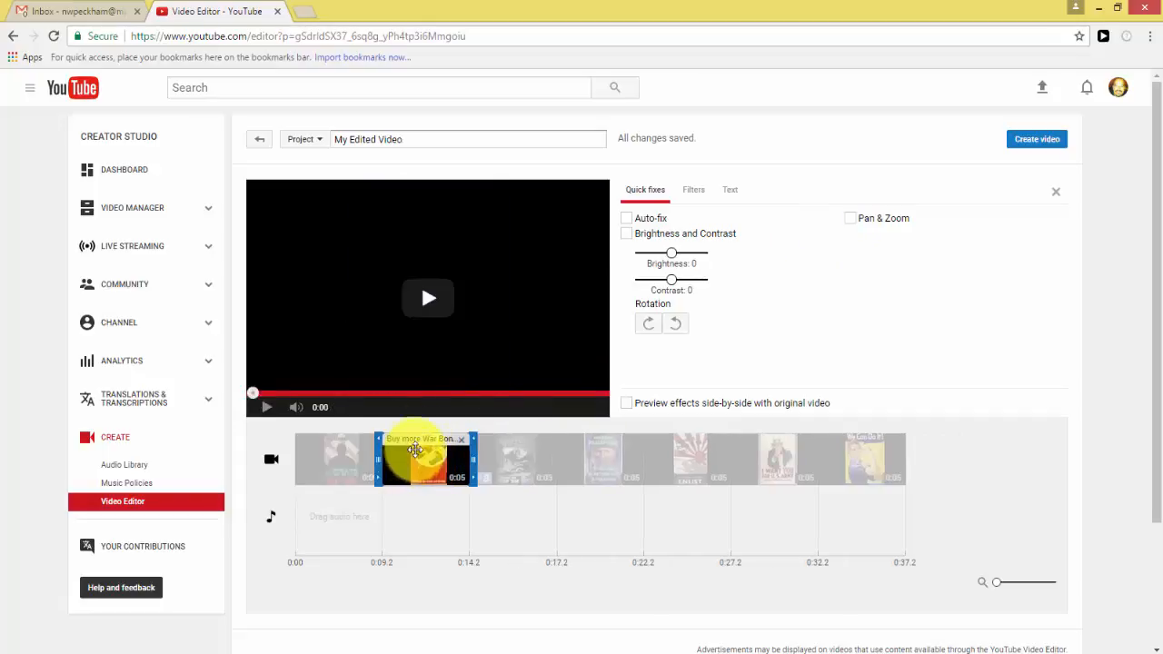
{"action": "left_click", "coordinate": [851, 219]}
{"action": "left_click", "coordinate": [338, 456]}
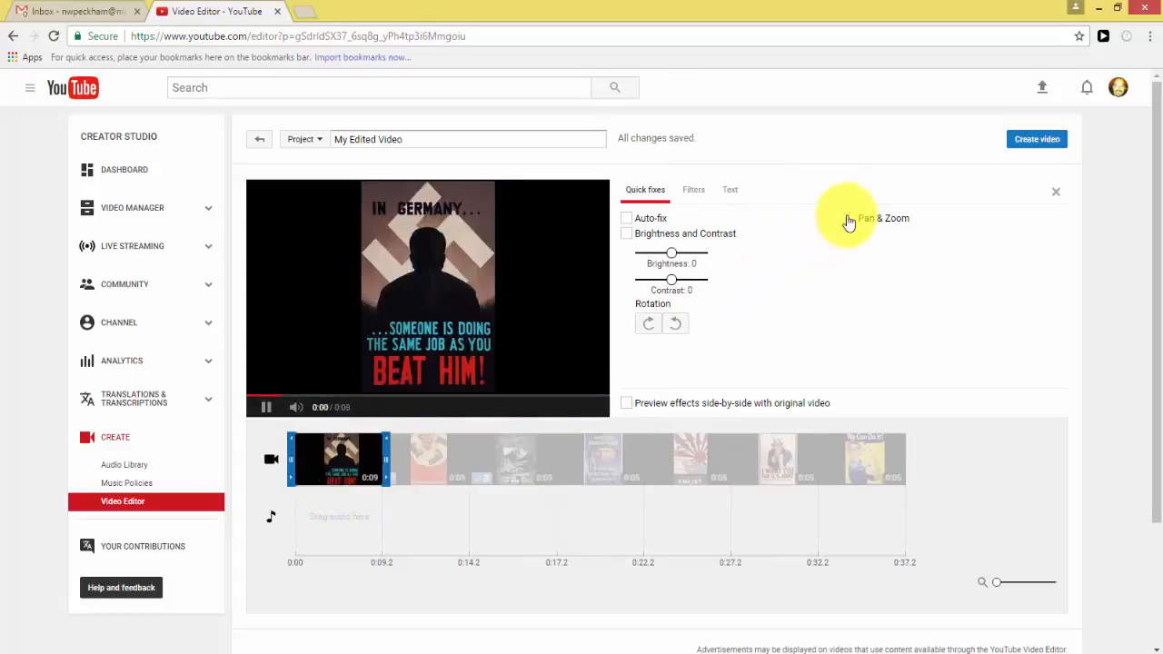
{"action": "left_click", "coordinate": [849, 219]}
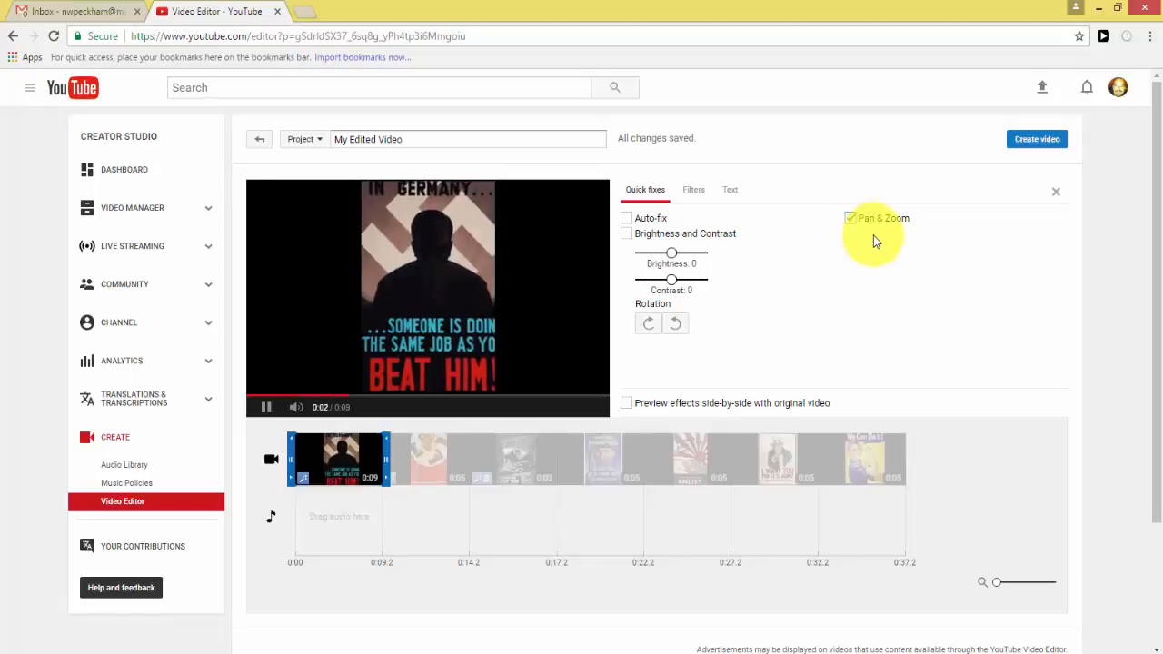
Try rotating the Beat Germany photo left and rotate it back to the right
{"action": "left_click", "coordinate": [673, 328]}
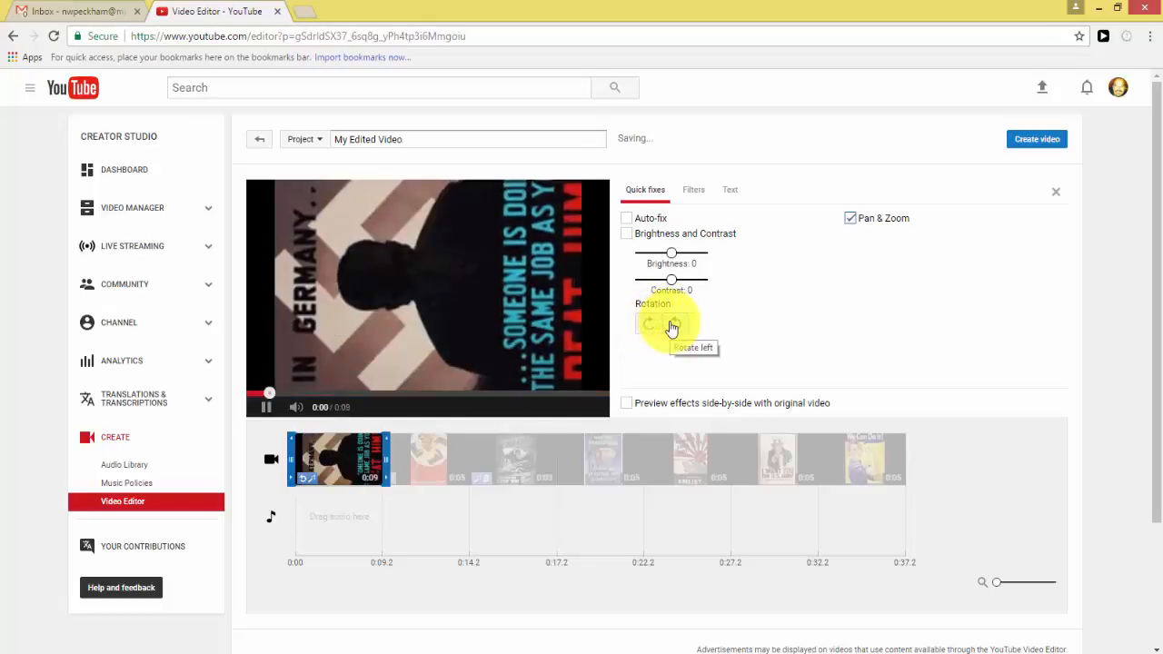
{"action": "left_click", "coordinate": [656, 333]}
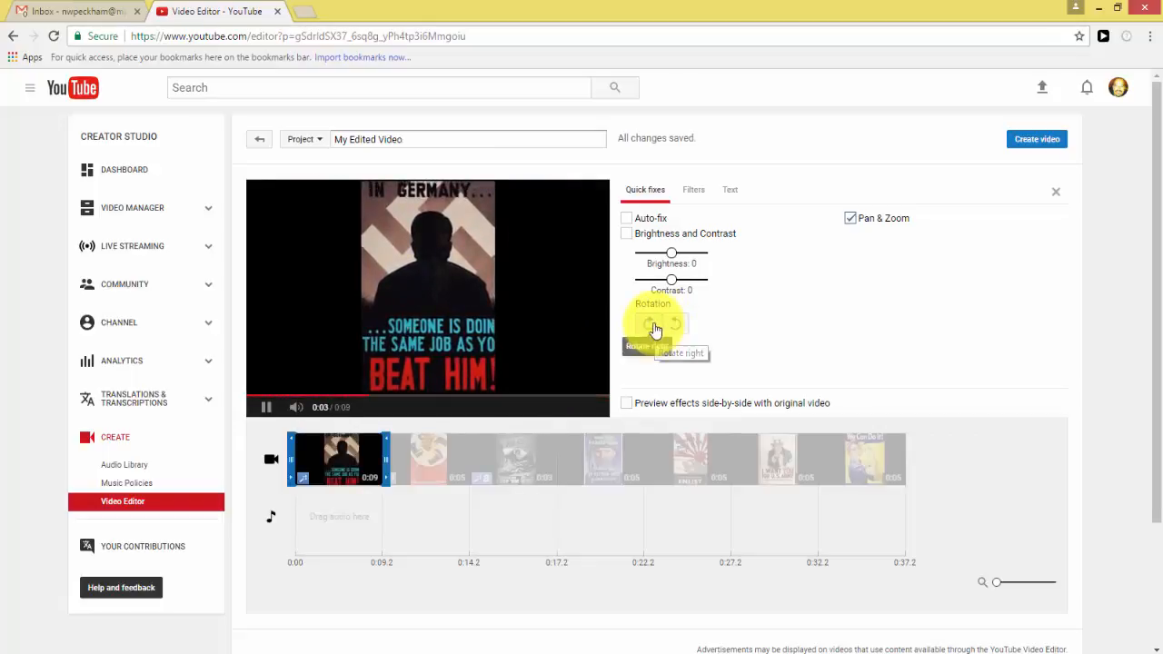
Search the audio tracks for "war" and add Tears of War-6916 to the slideshow's audio track
{"action": "left_click", "coordinate": [270, 525]}
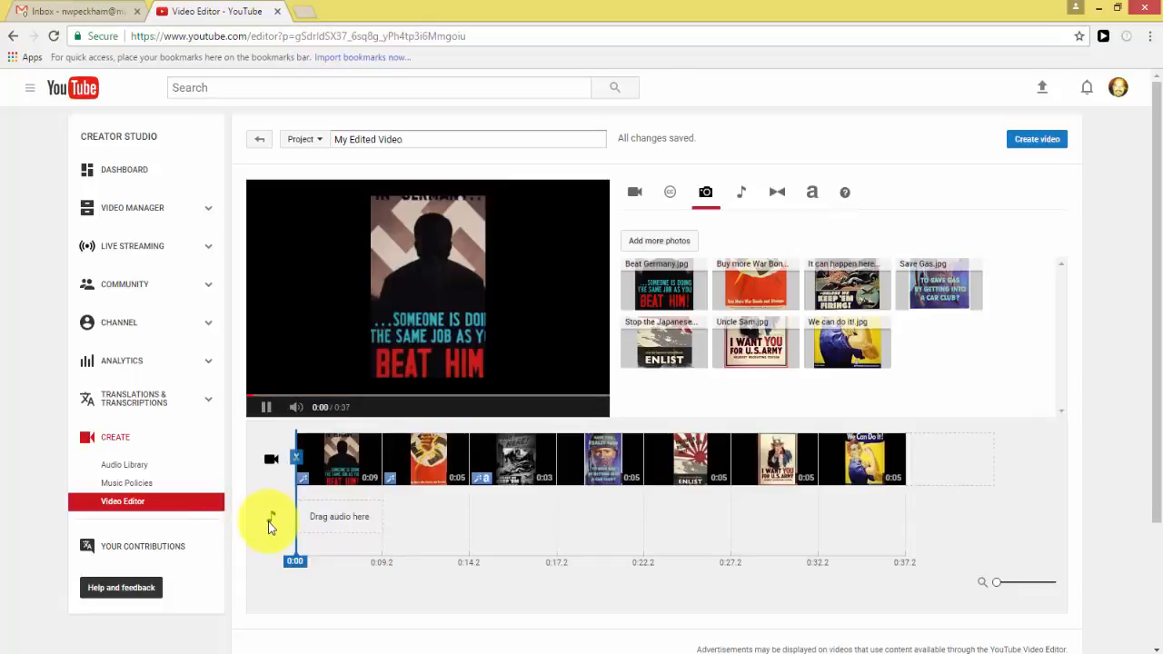
{"action": "left_click", "coordinate": [743, 202]}
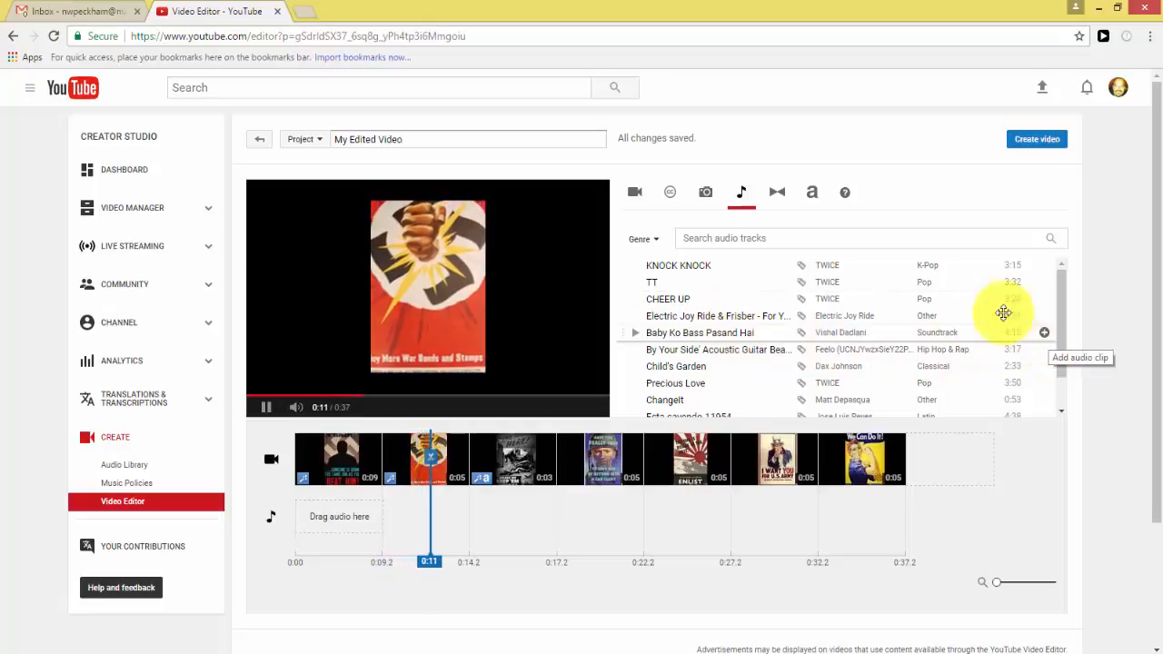
{"action": "left_click", "coordinate": [761, 239]}
{"action": "type", "text": "war"}
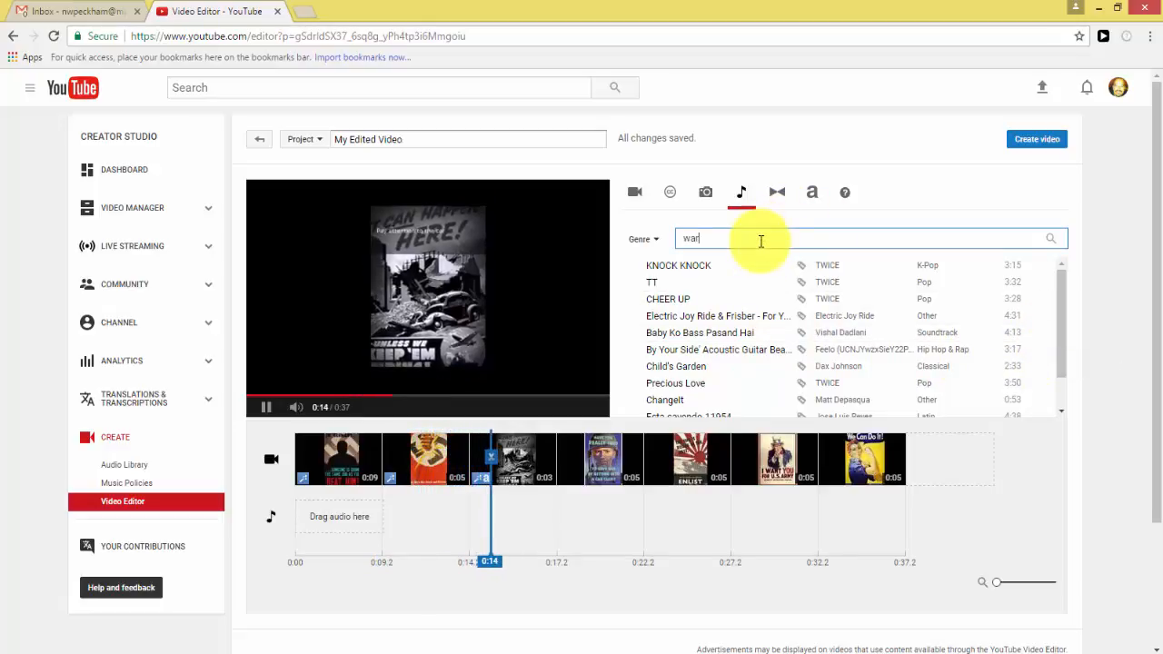
{"action": "key", "text": "Return"}
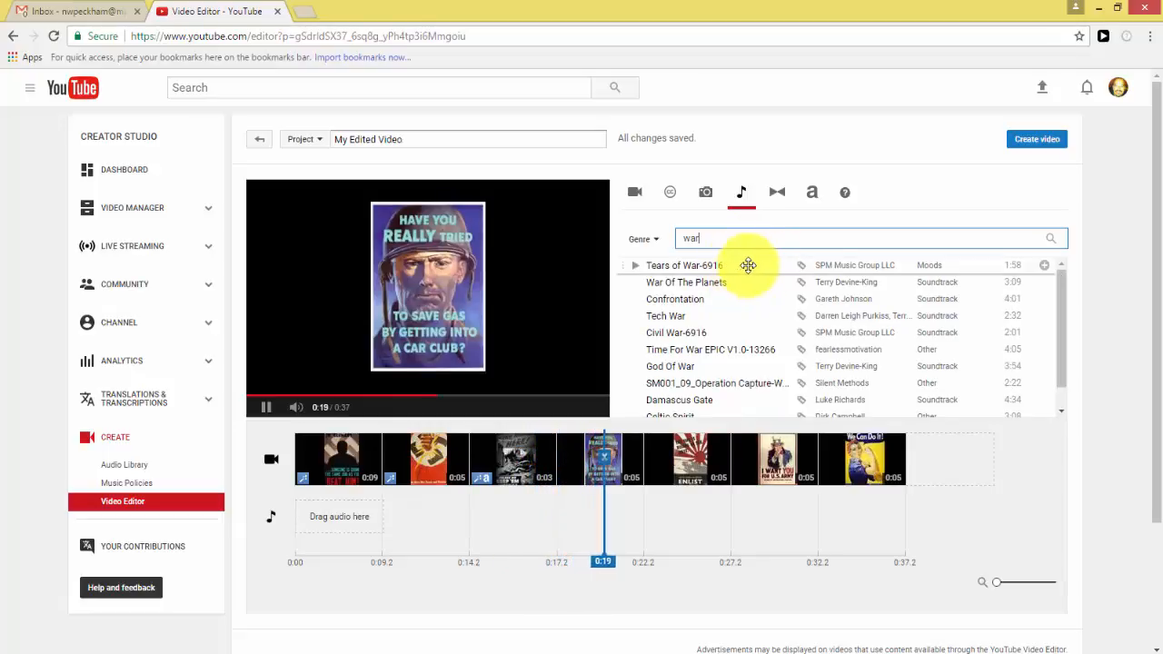
{"action": "left_click", "coordinate": [1045, 268]}
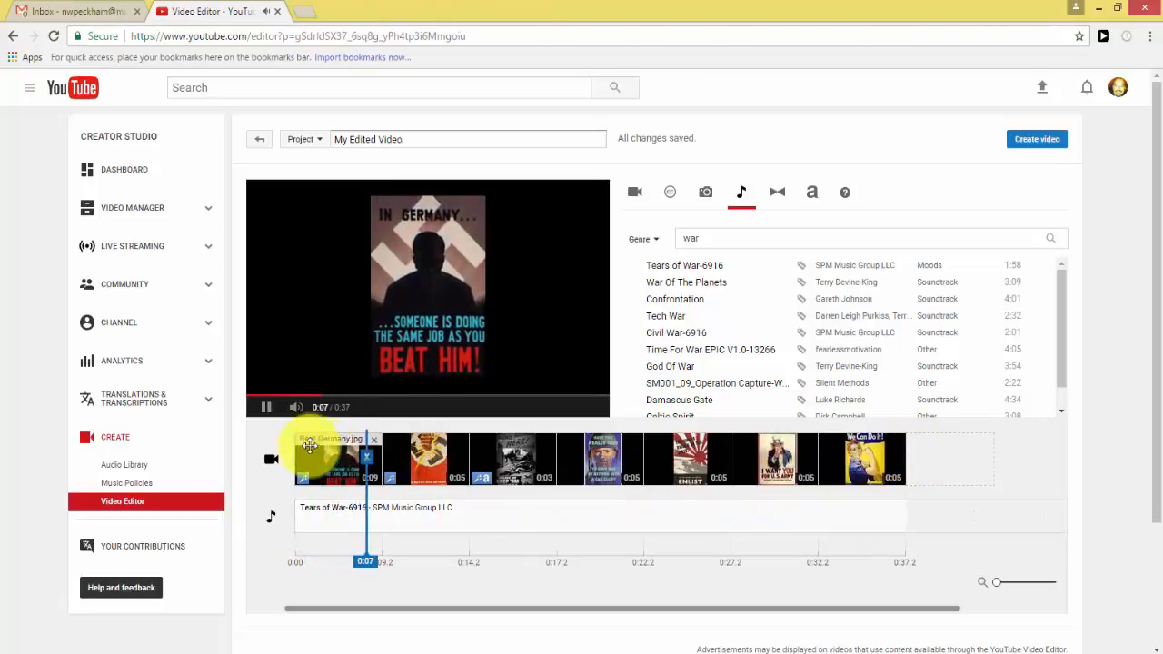
Pause the slideshow preview at the end of the Buy more War Bonds photo
{"action": "left_click", "coordinate": [267, 416]}
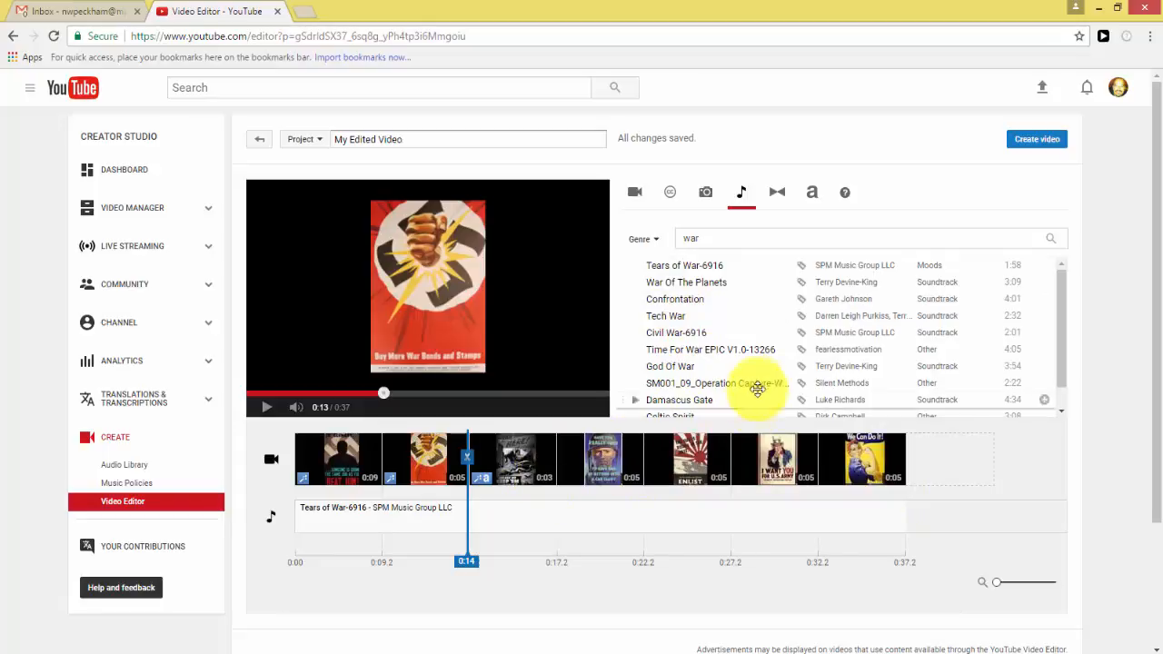
{"action": "left_click_drag", "start_coordinate": [303, 478], "coordinate": [482, 476]}
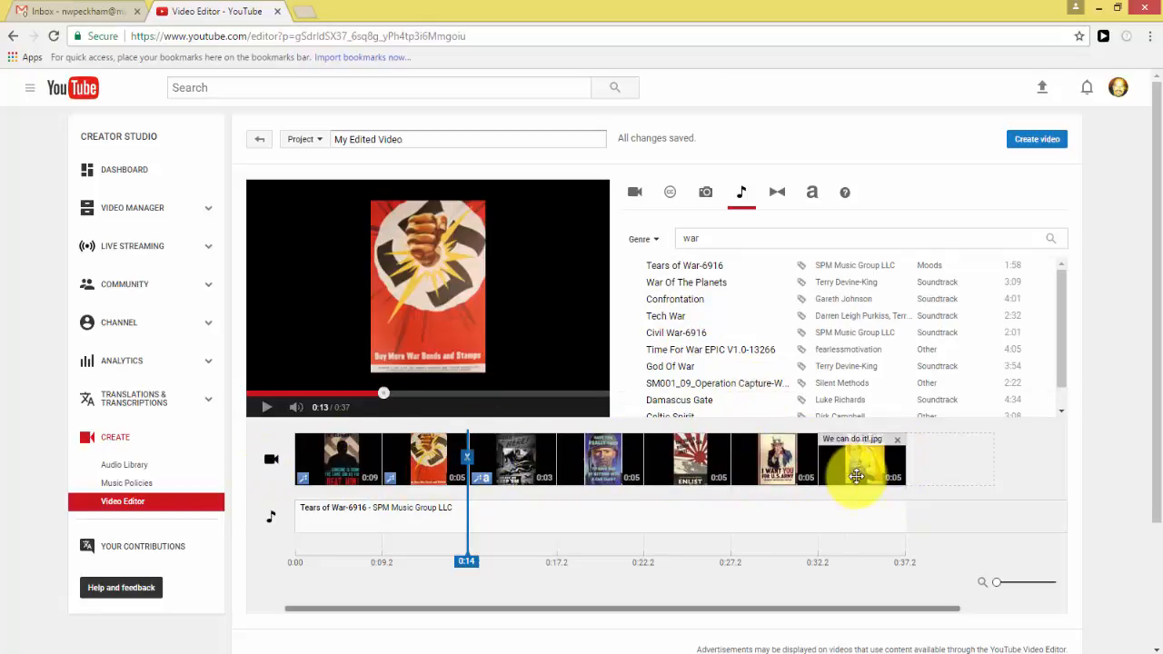